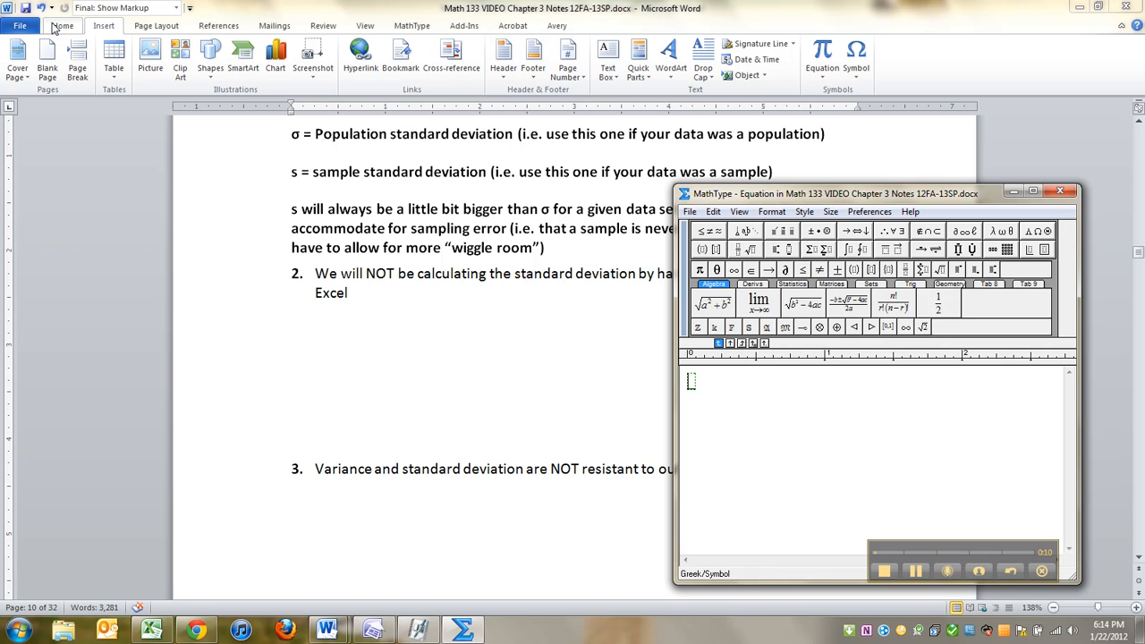
# Write the formula σ² = VAR.P(data) below note 2, with σ² entered as a MathType equation.
pyautogui.hotkey('ctrl', 'h')
pyautogui.write('2')
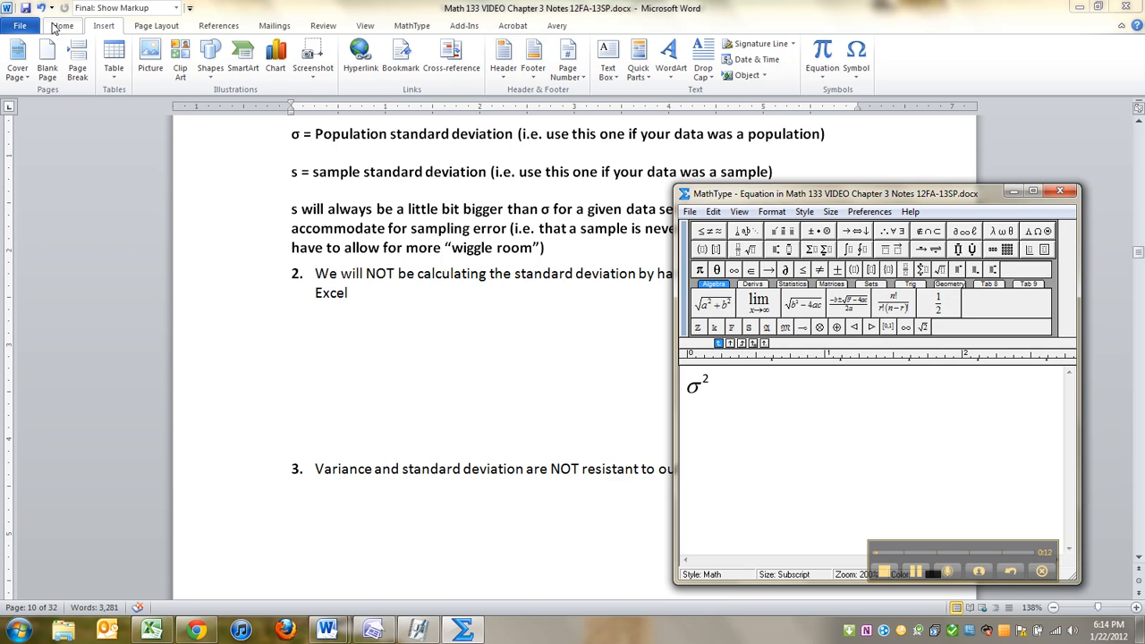
pyautogui.hotkey('ctrl', 'F4')
pyautogui.write('= VAR.P')
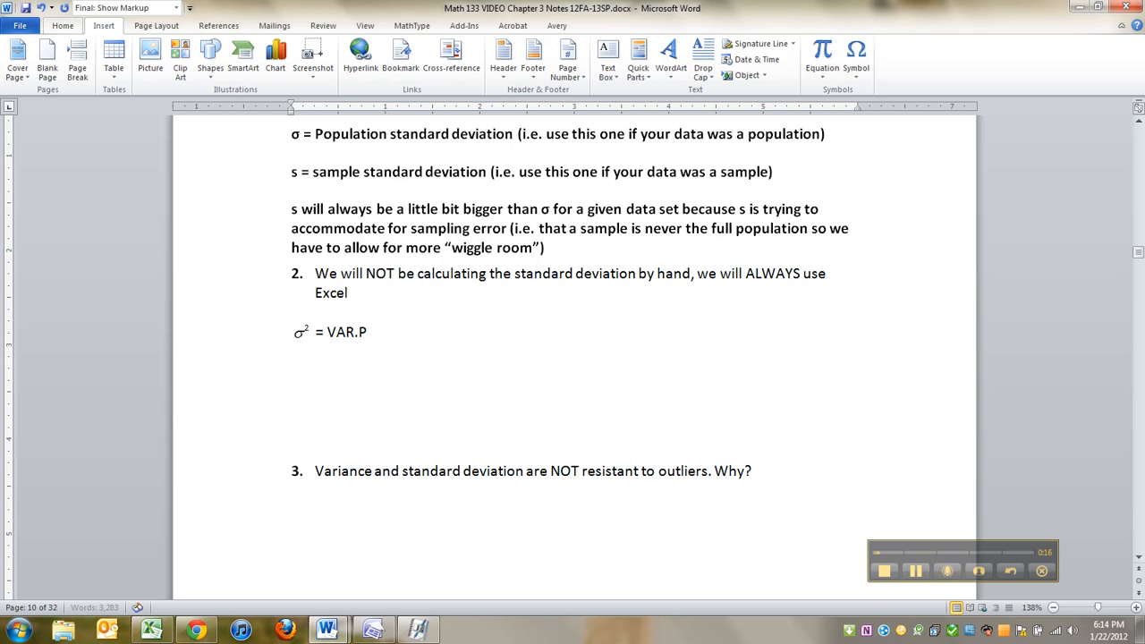
pyautogui.write('(data')
pyautogui.press('BackSpace')
pyautogui.press('BackSpace')
pyautogui.write('ata)')
# Switch to the Excel workbook and examine the hand-calculated deviation, variance and standard deviation table for the Stats Exam.
pyautogui.hotkey('alt', 'Tab')
pyautogui.moveTo(407, 135); pyautogui.dragTo(824, 486)
pyautogui.click(545, 430)
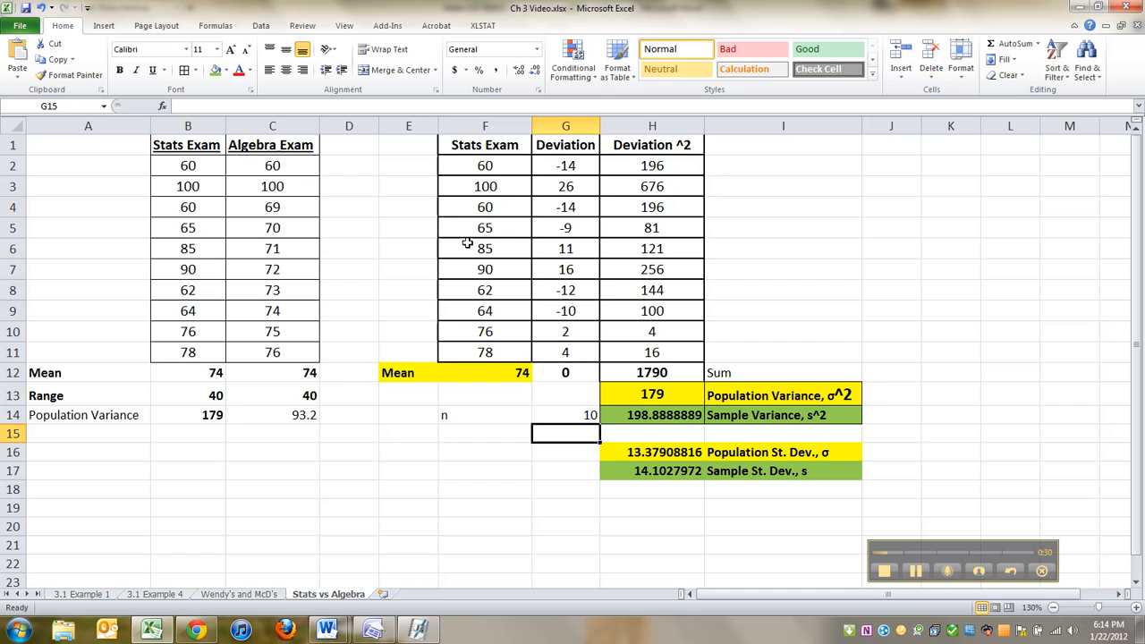
pyautogui.moveTo(421, 148); pyautogui.dragTo(788, 484)
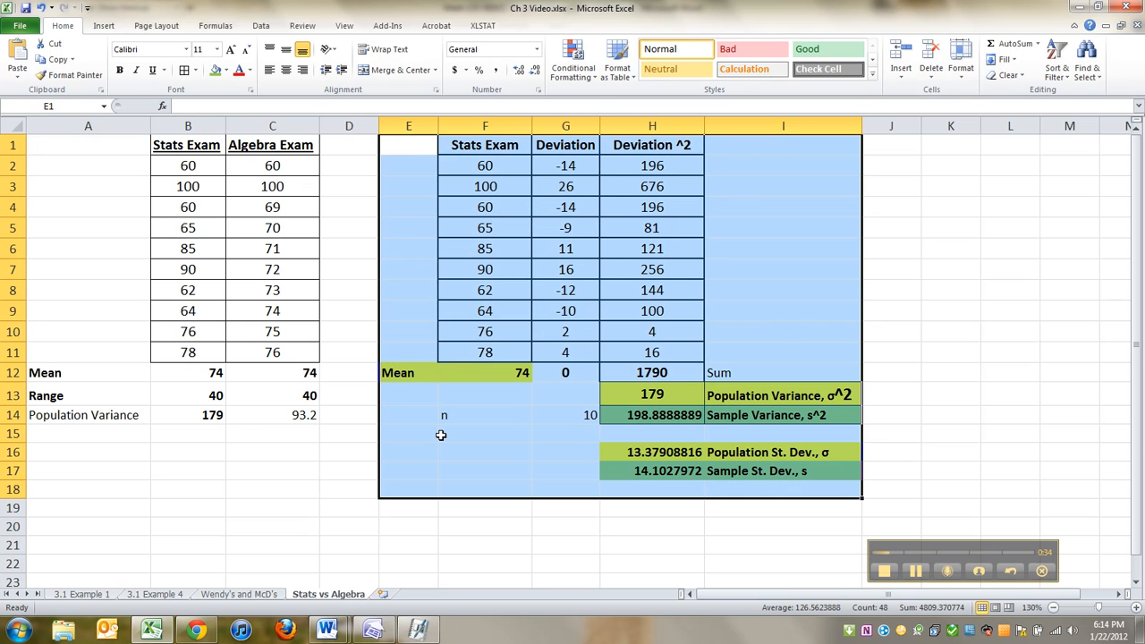
pyautogui.click(440, 435)
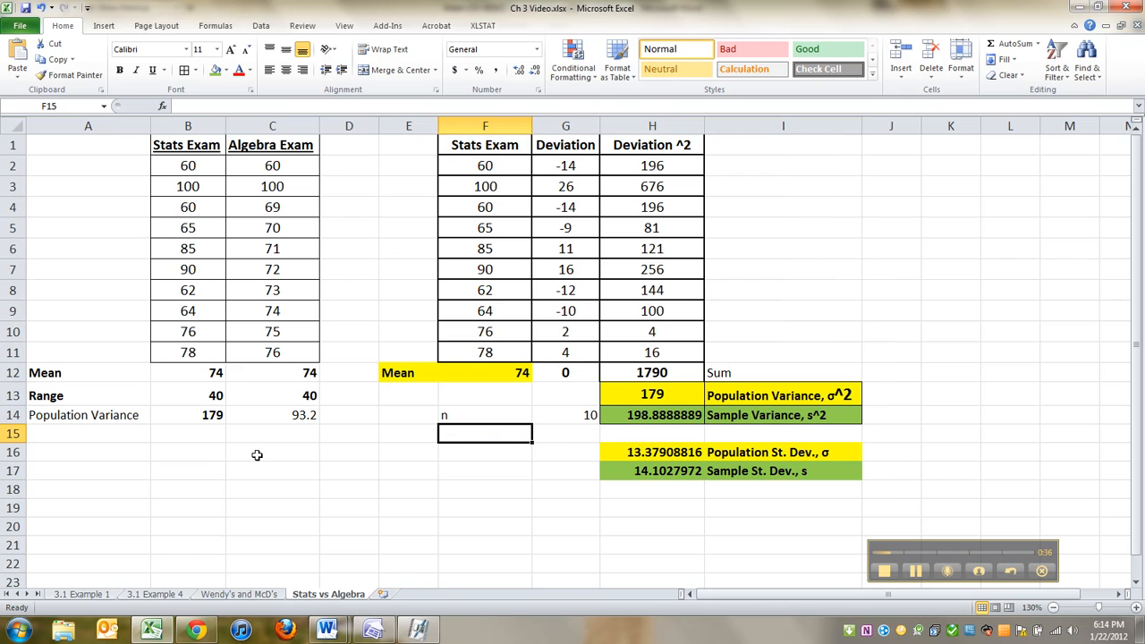
# Make the Population Variance label in A14 bold and fill the Stats Exam variance formula from B14 into C14.
pyautogui.click(111, 416)
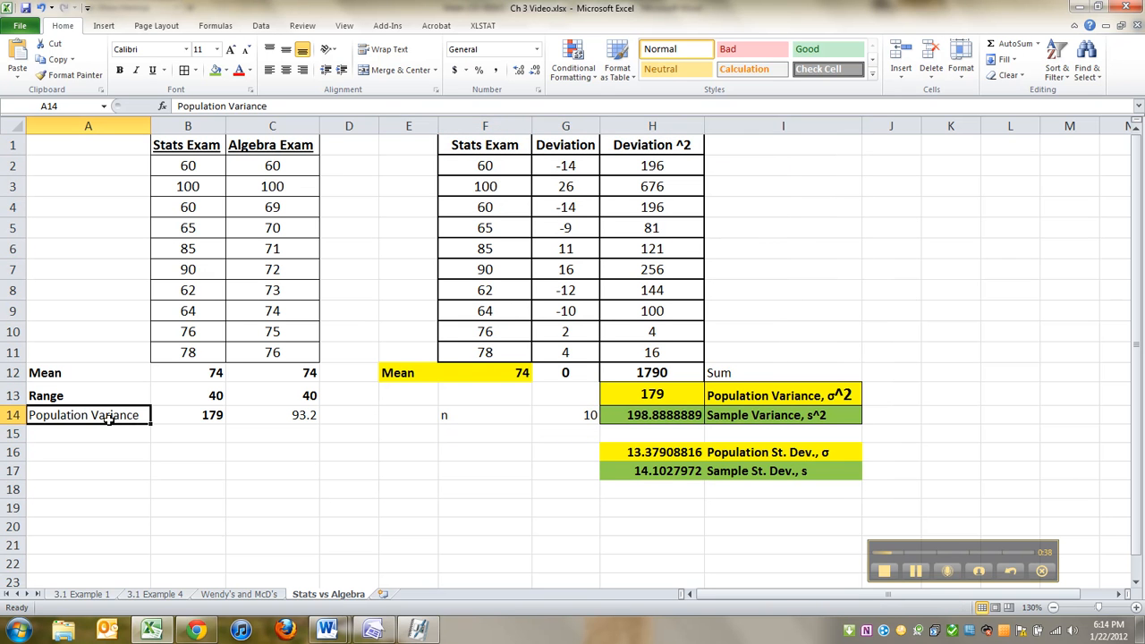
pyautogui.hotkey('ctrl', 'b')
pyautogui.click(184, 415)
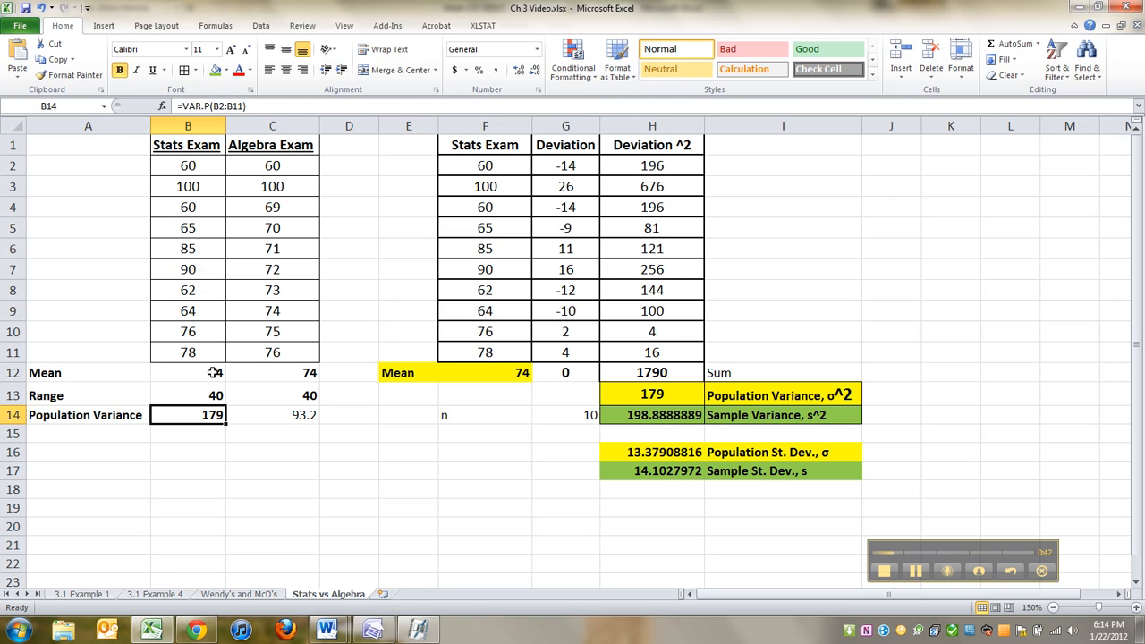
pyautogui.moveTo(227, 425); pyautogui.dragTo(304, 424)
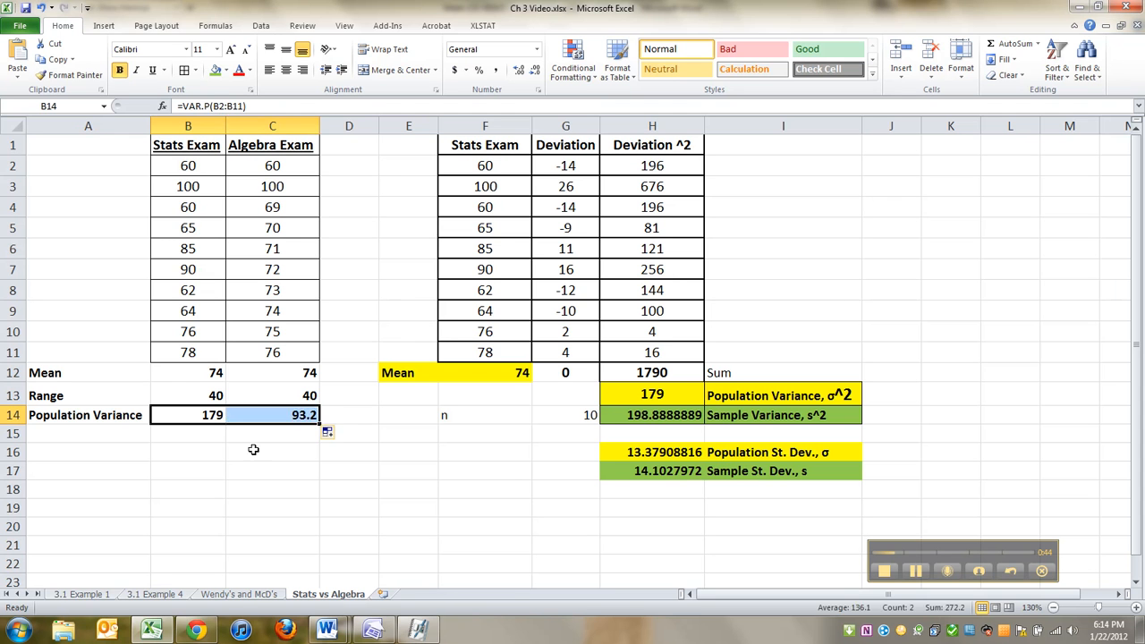
pyautogui.click(252, 451)
# Enter the label "Population St. Dev." in cell A15.
pyautogui.click(127, 429)
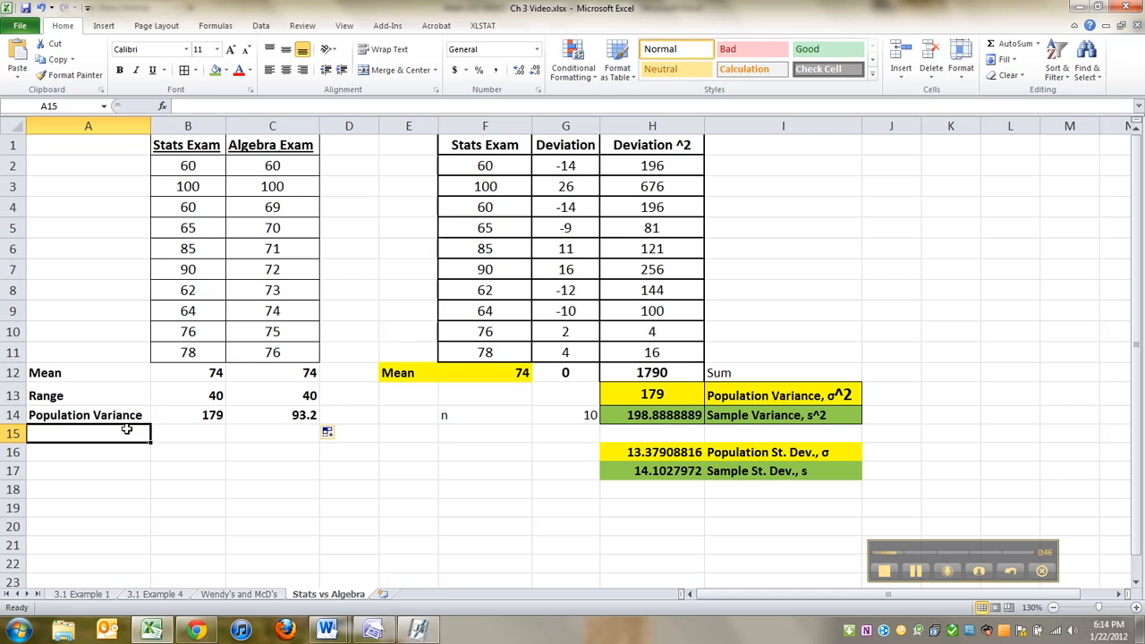
pyautogui.write('Population ')
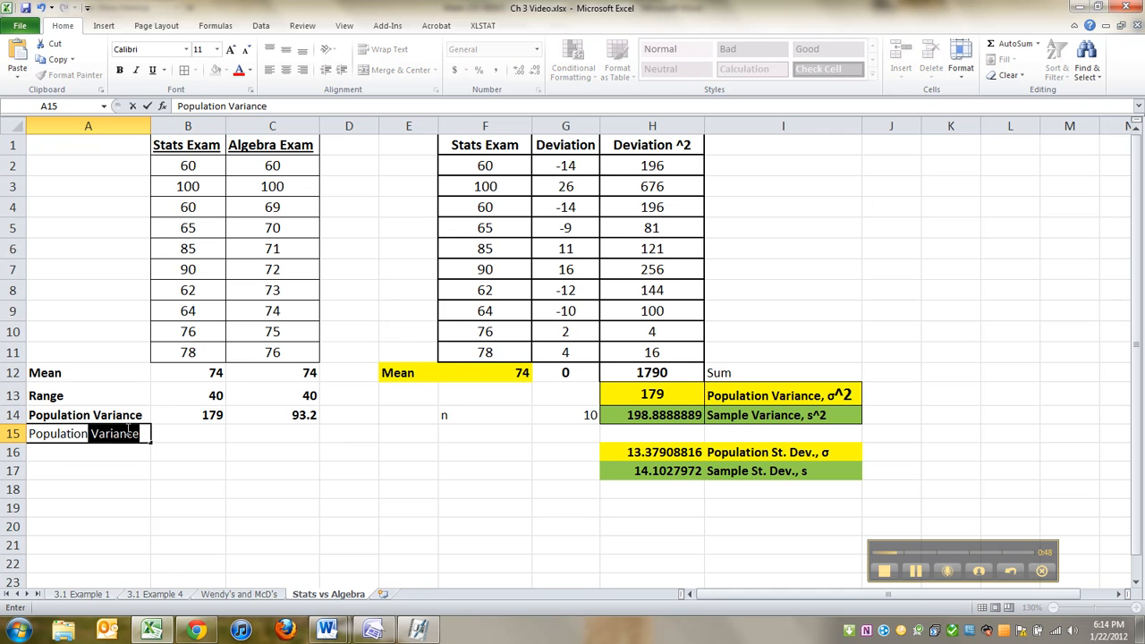
pyautogui.write('St. Dev.')
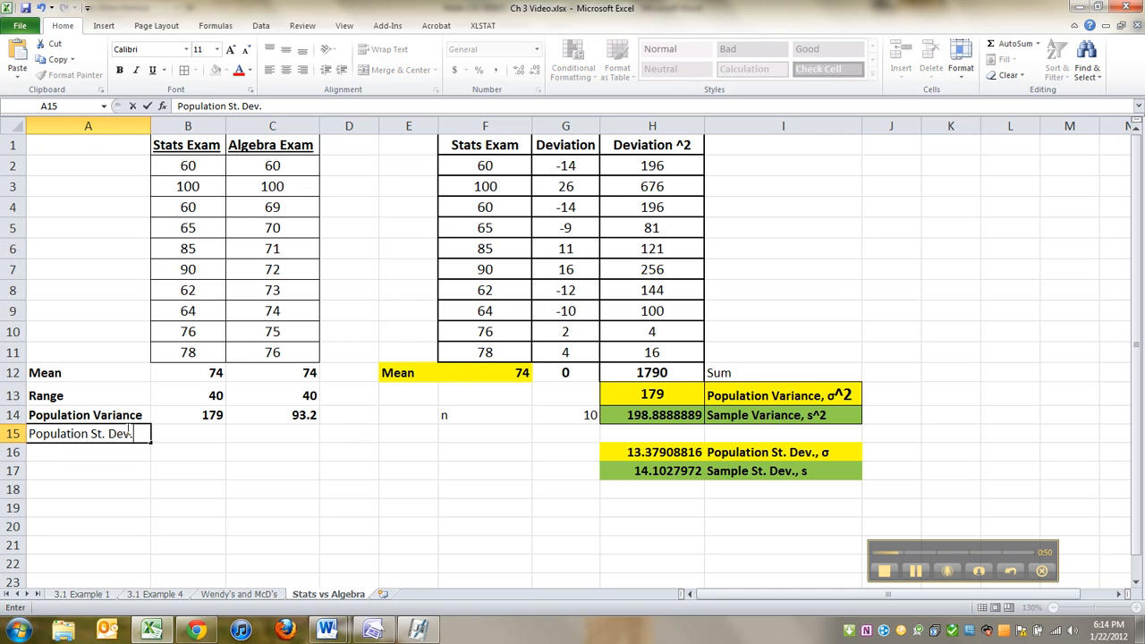
pyautogui.press('Tab')
# Calculate the Stats Exam population standard deviation in B15 with =STDEV.P(B2:B11).
pyautogui.write('=')
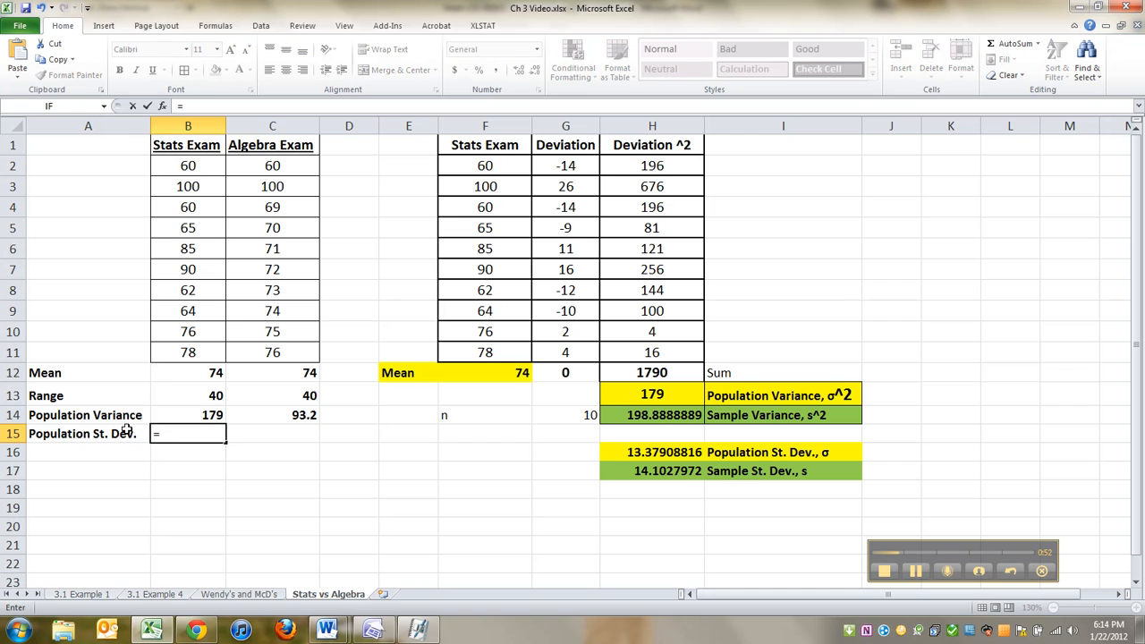
pyautogui.write('STDEV')
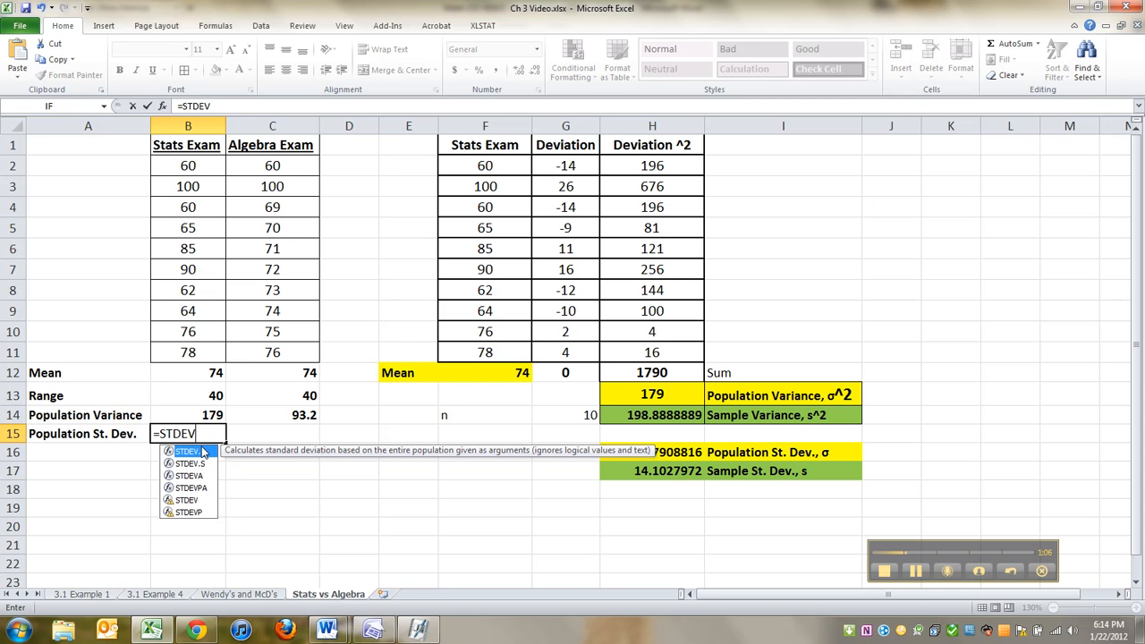
pyautogui.doubleClick(188, 451)
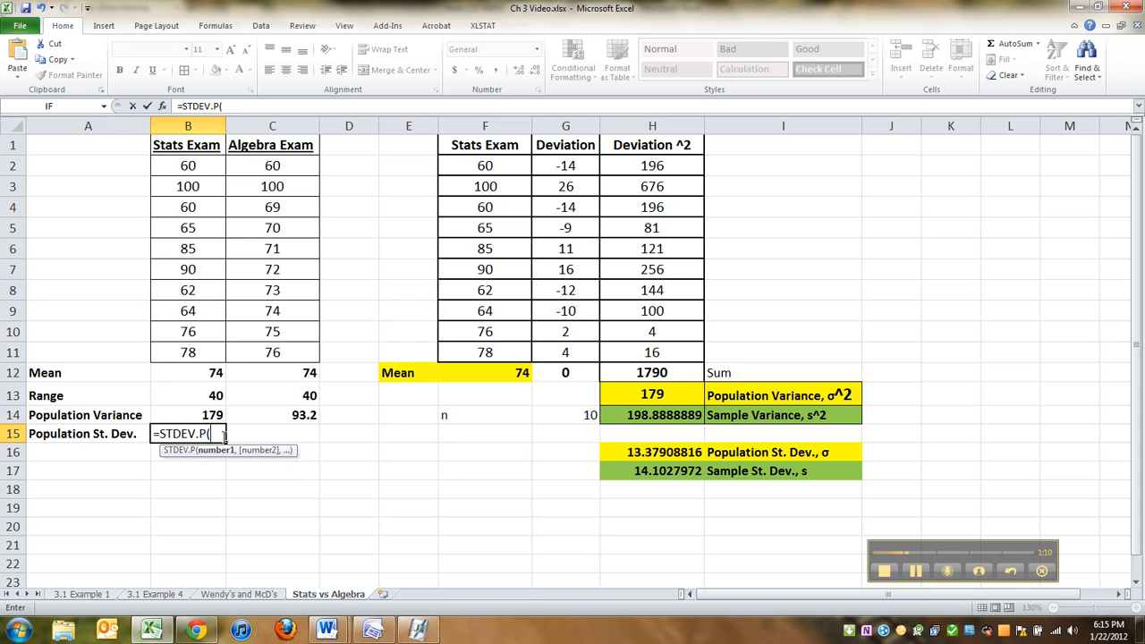
pyautogui.click(188, 165)
pyautogui.write(':B11)')
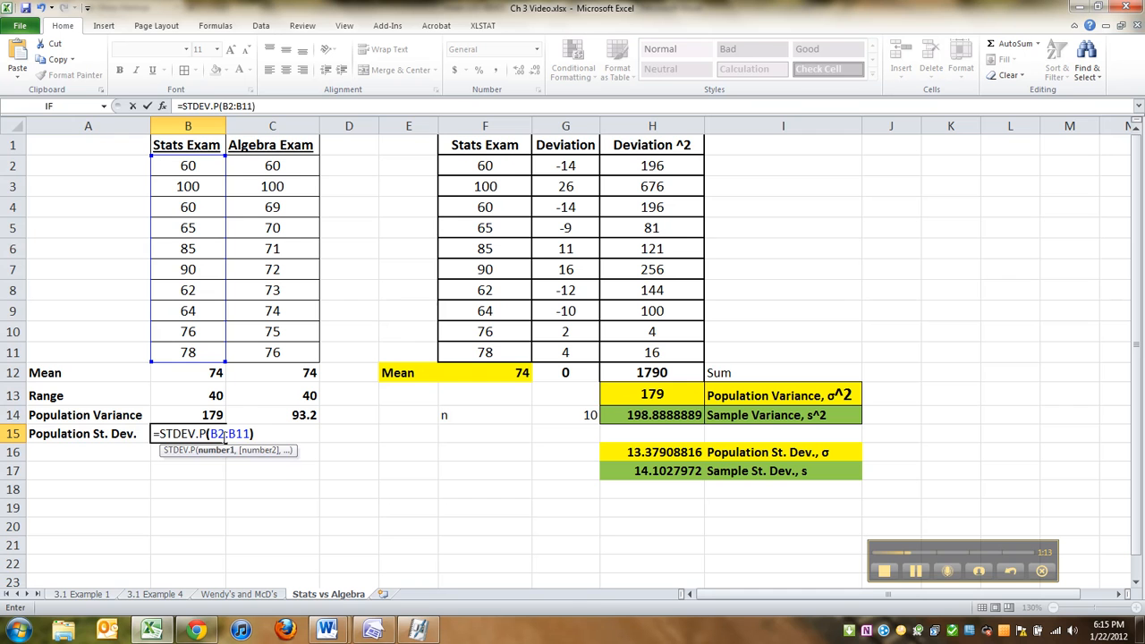
pyautogui.press('Return')
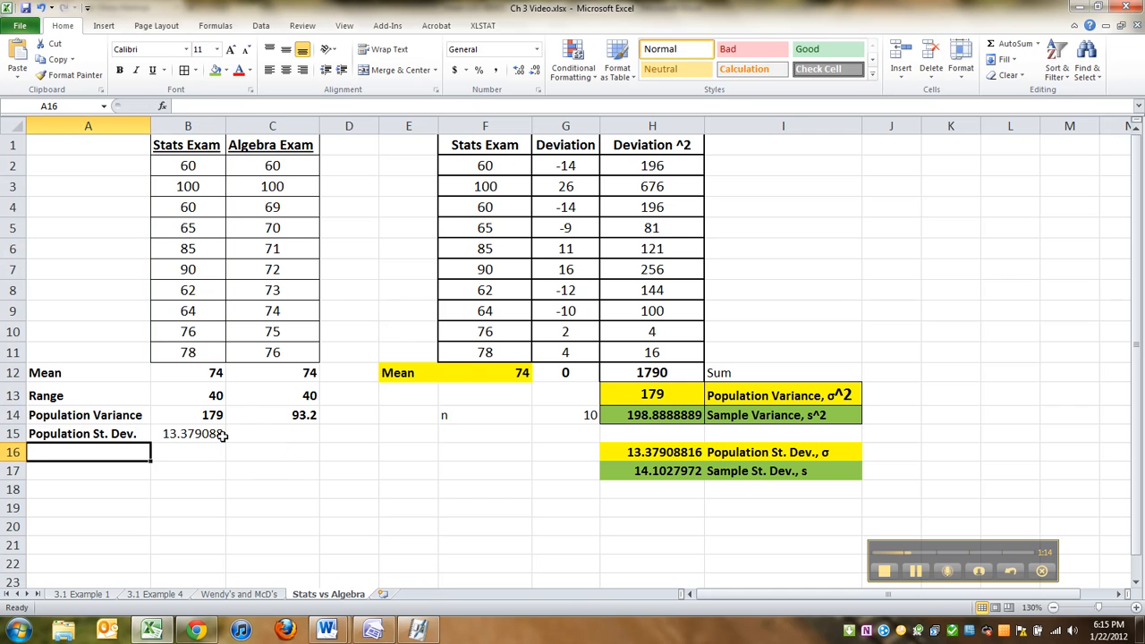
# Fill the standard deviation formula from B15 into C15 for the Algebra Exam and compare B15 with the hand-calculated value in H16.
pyautogui.click(222, 433)
pyautogui.moveTo(228, 444); pyautogui.dragTo(315, 441)
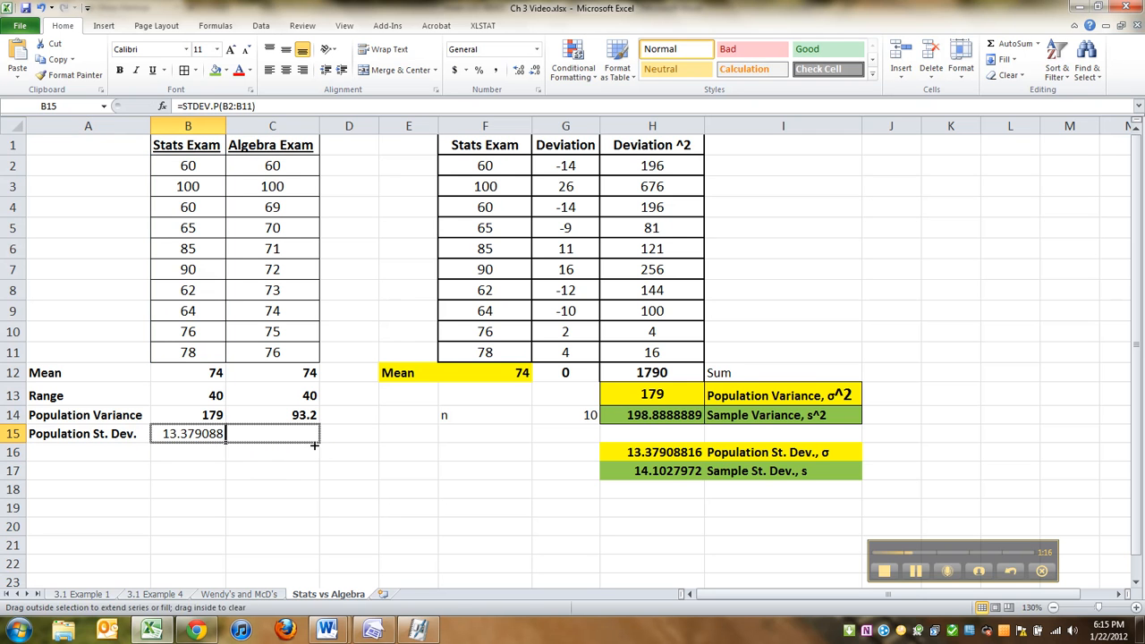
pyautogui.click(216, 430)
pyautogui.click(680, 454)
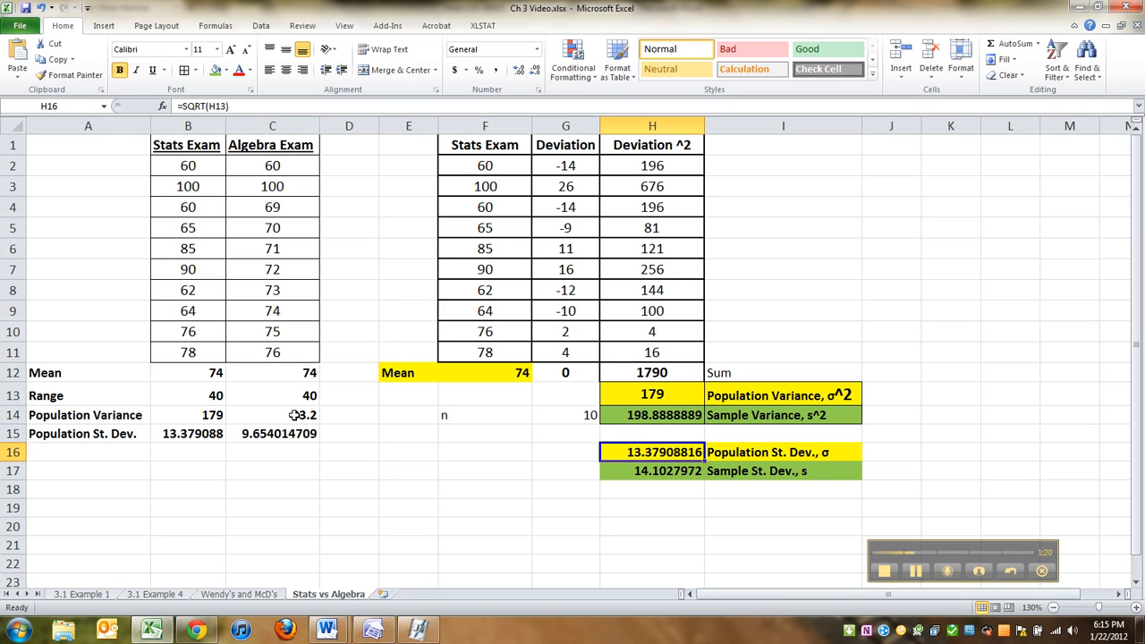
# Fill the Population Variance and Population St. Dev. rows, A14:C15, with yellow.
pyautogui.moveTo(126, 417); pyautogui.dragTo(296, 434)
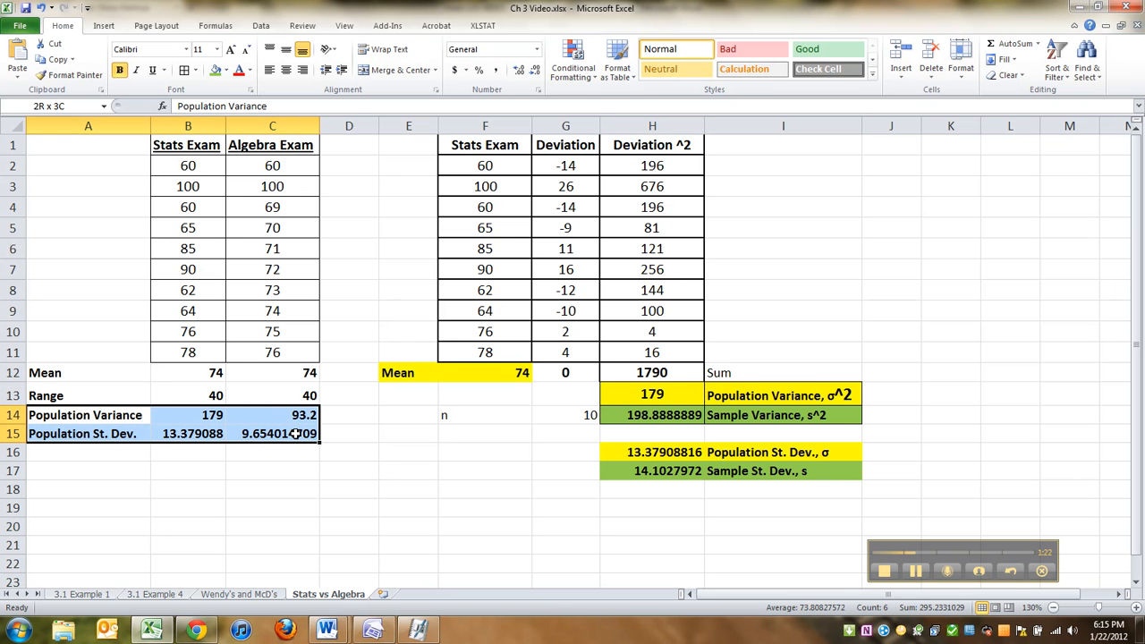
pyautogui.click(223, 70)
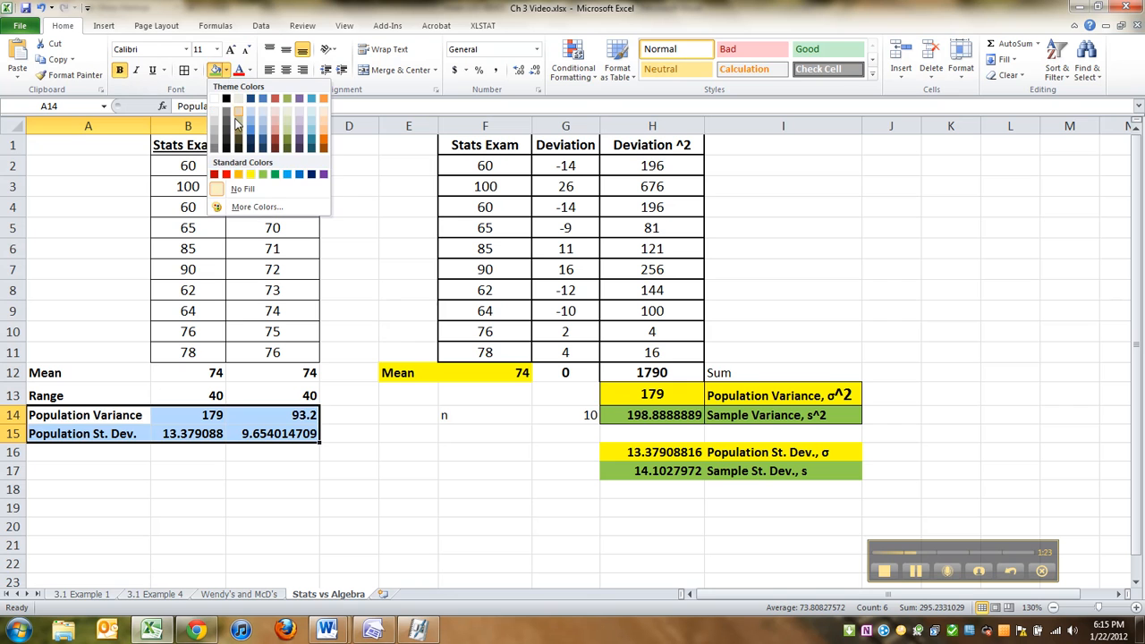
pyautogui.click(251, 174)
pyautogui.click(300, 524)
# Add borders to the Stats Exam variance and standard deviation cells, B14:B15, and compare them with the Algebra Exam and hand-calculated results.
pyautogui.moveTo(204, 417); pyautogui.dragTo(204, 435)
pyautogui.click(183, 70)
pyautogui.click(312, 438)
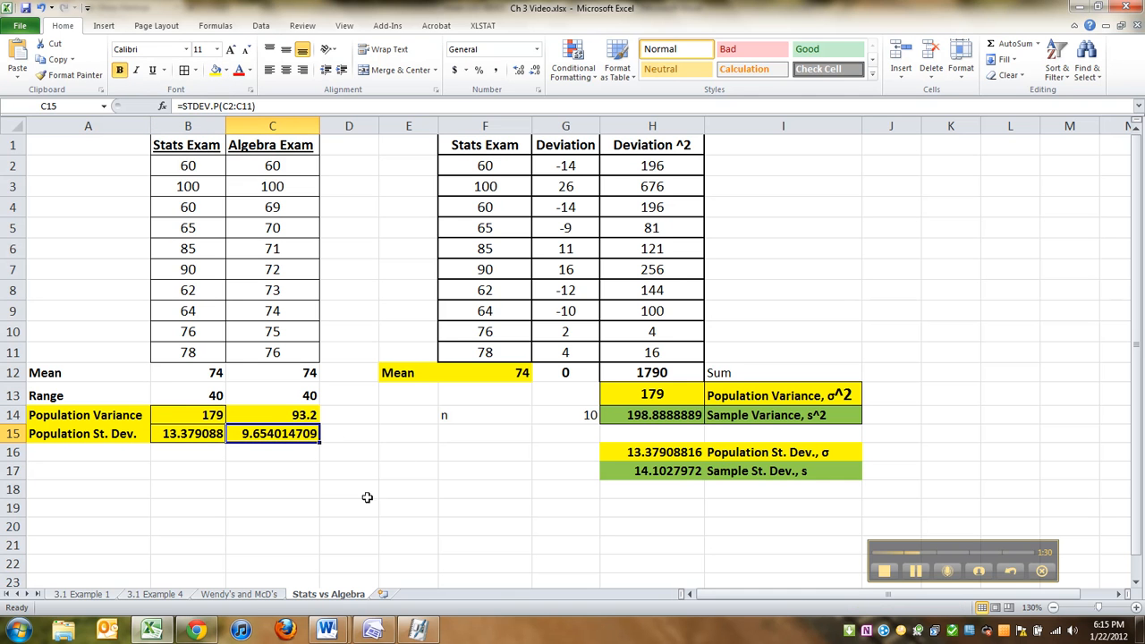
pyautogui.click(497, 490)
pyautogui.click(650, 451)
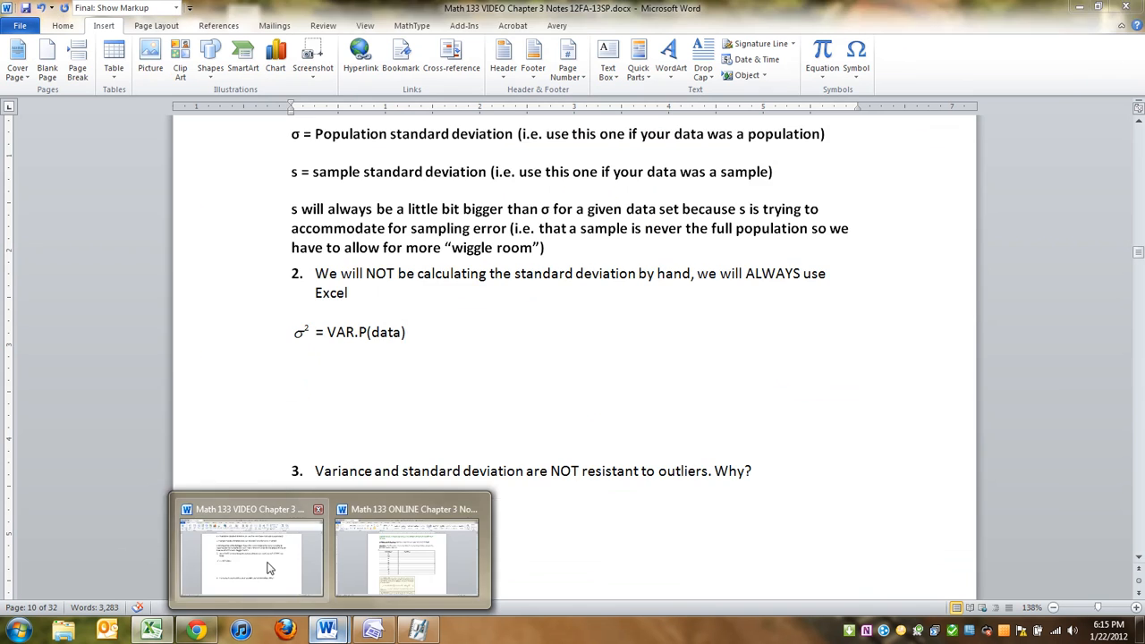
# Switch back to the Chapter 3 video notes in Word and review the Example 4 Stats Exam table and the standard deviation notes.
pyautogui.click(250, 573)
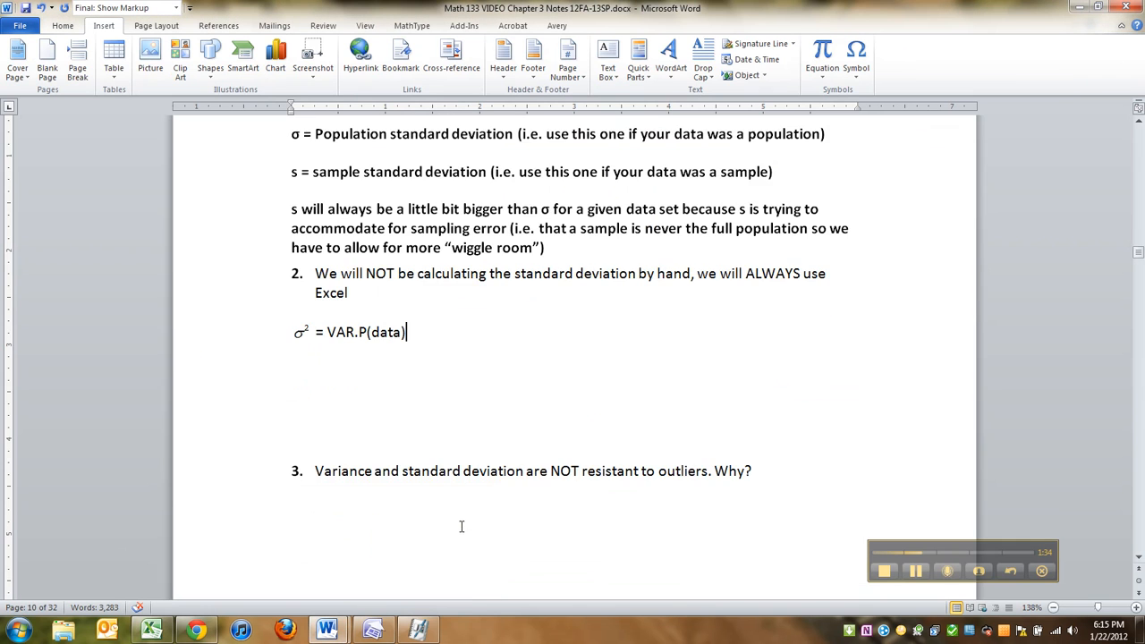
pyautogui.scroll(2, 542, 465)
pyautogui.scroll(-5, 522, 491)
pyautogui.scroll(5, 520, 488)
pyautogui.scroll(-3, 522, 484)
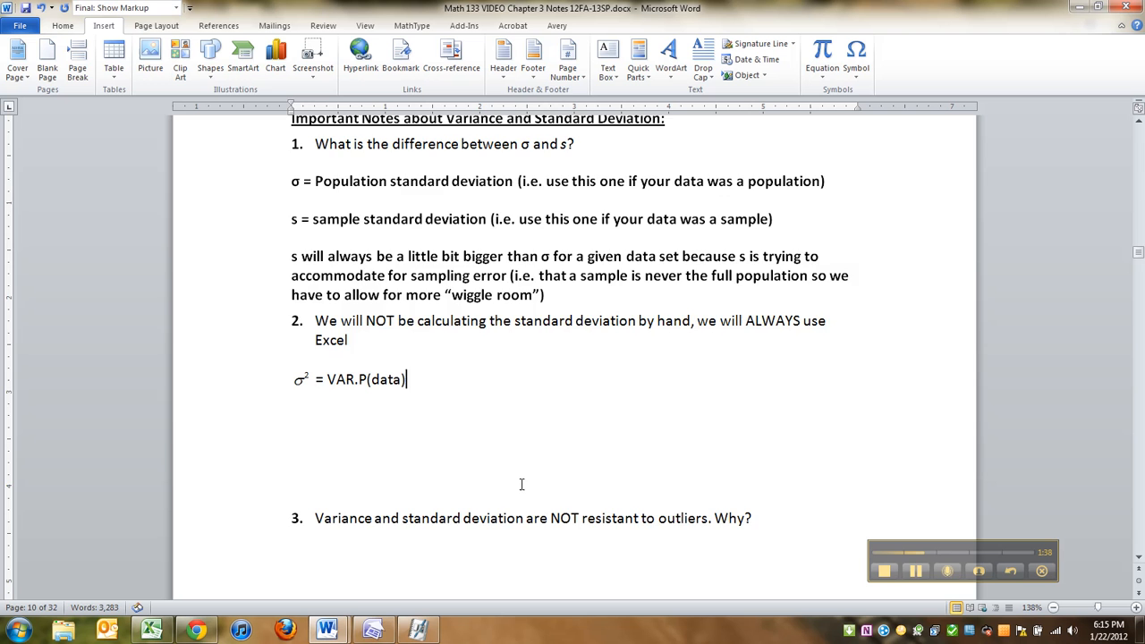
pyautogui.scroll(15, 522, 484)
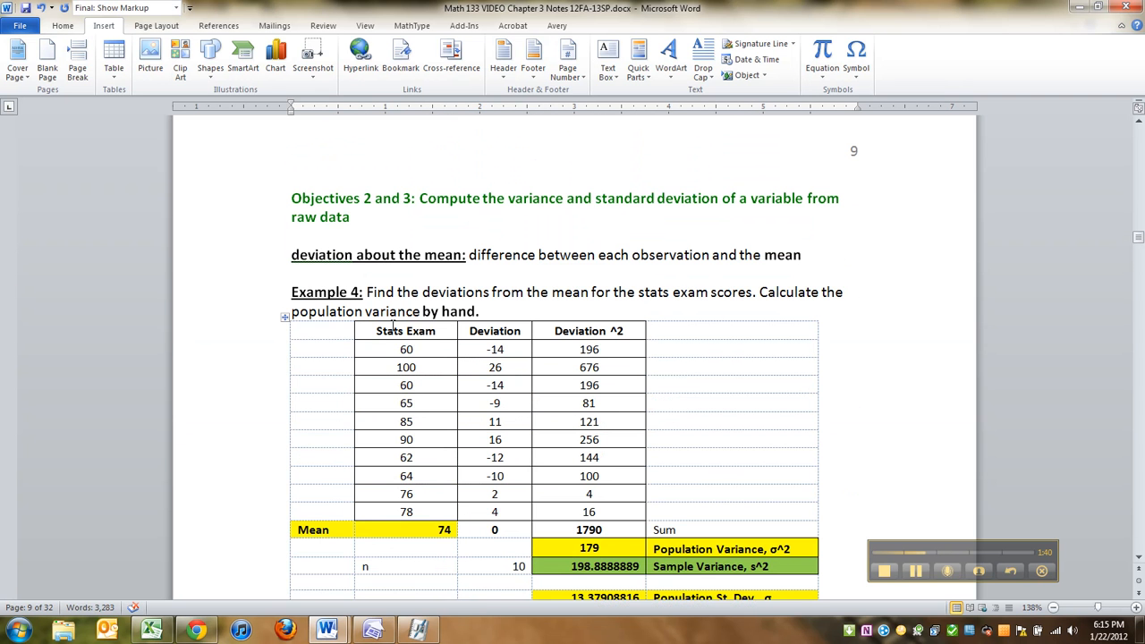
pyautogui.click(386, 323)
pyautogui.doubleClick(388, 325)
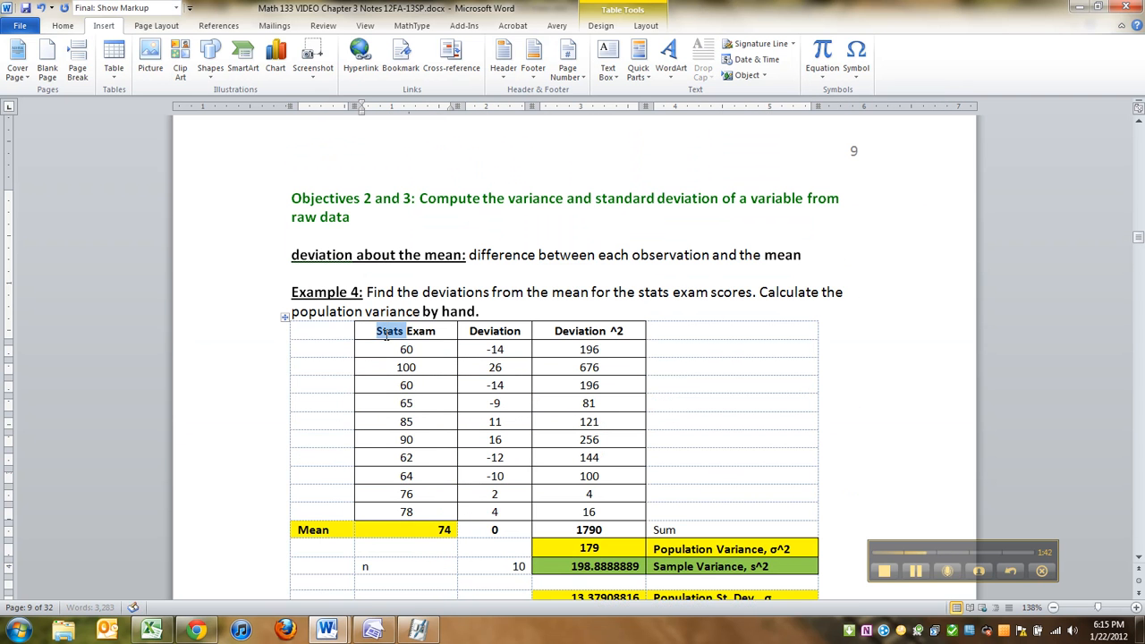
pyautogui.scroll(-10, 558, 499)
pyautogui.scroll(-5, 557, 499)
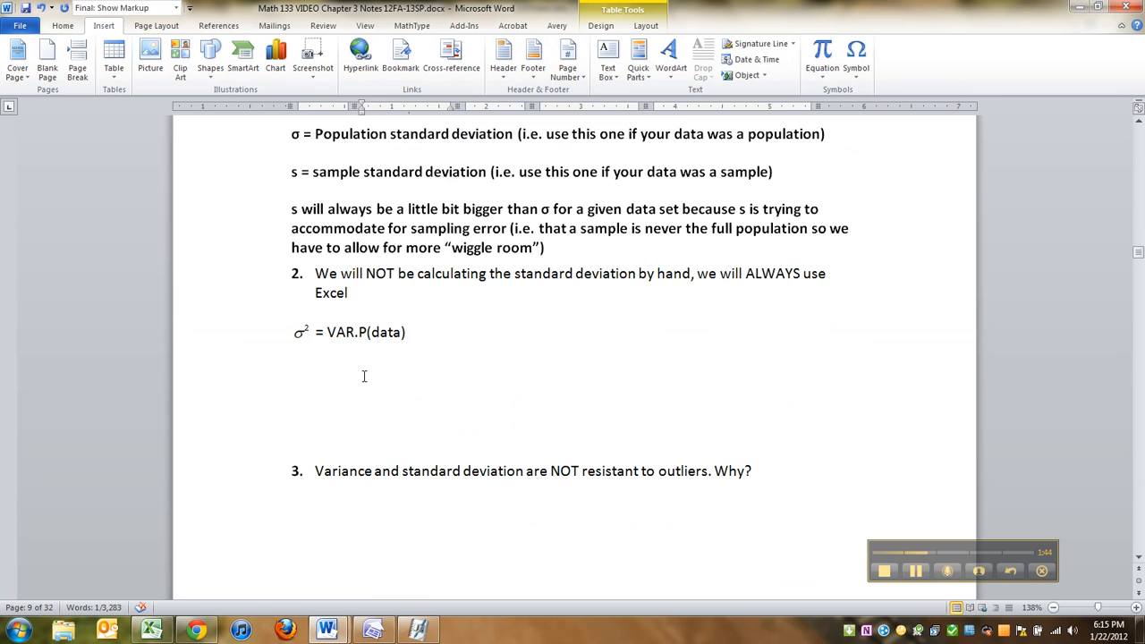
# Write σ = STDEV.P(data) on a new line below the VAR.P formula, with σ entered as a MathType equation.
pyautogui.click(365, 376)
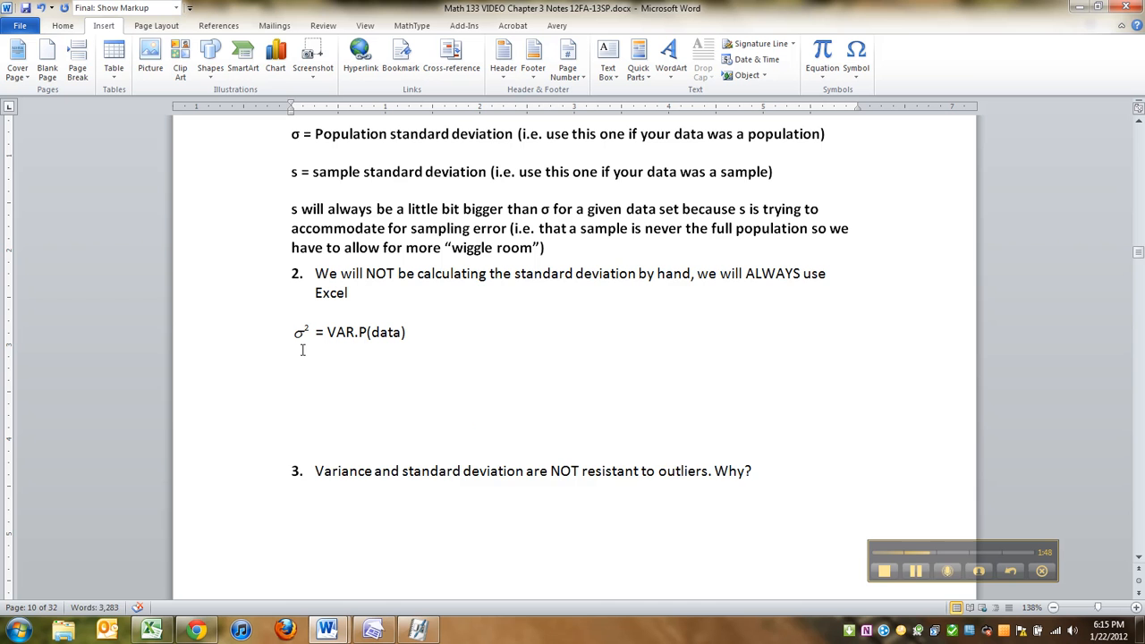
pyautogui.press('Delete')
pyautogui.press('Delete')
pyautogui.press('Return')
pyautogui.hotkey('ctrl', 'alt', 'q')
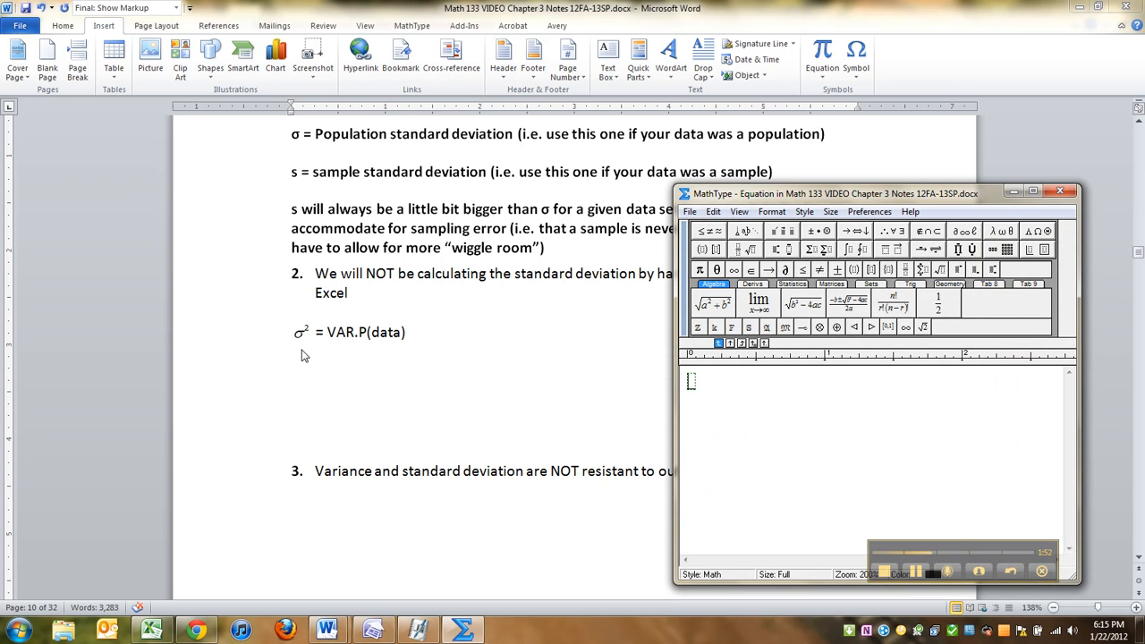
pyautogui.hotkey('ctrl', 'g')
pyautogui.press('s')
pyautogui.hotkey('ctrl', 'F4')
pyautogui.write('=')
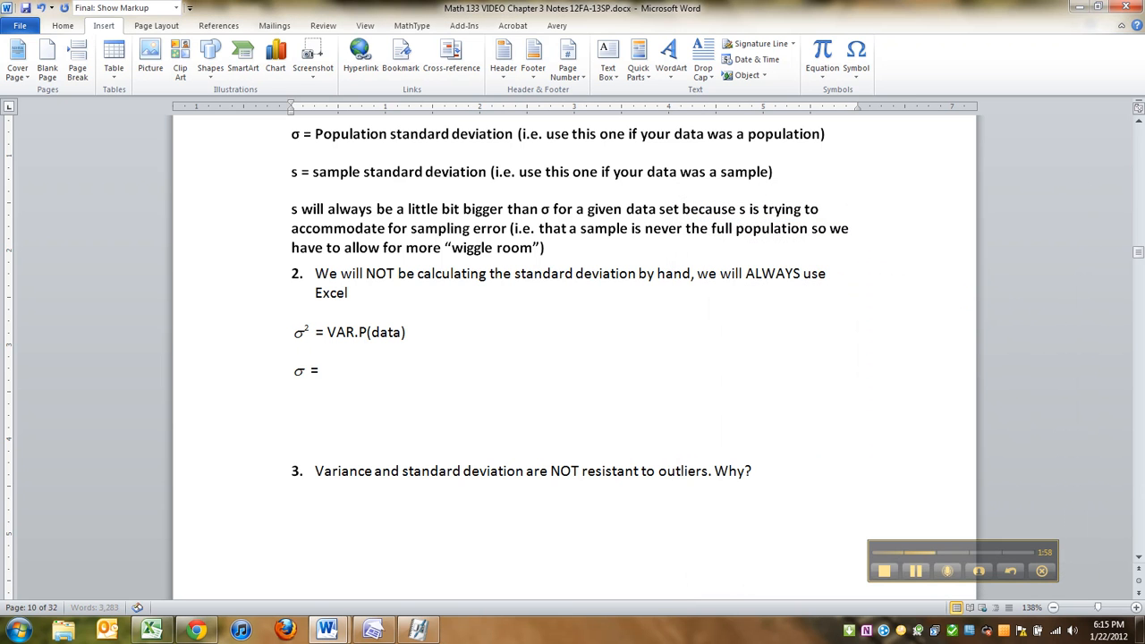
pyautogui.write(' STDEV.P(data')
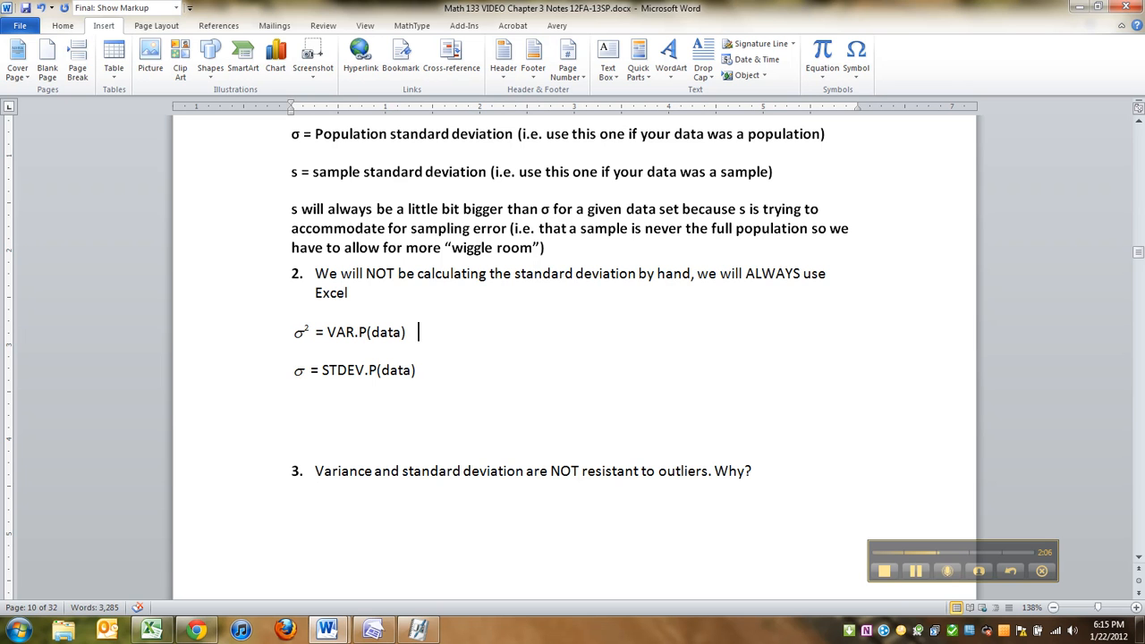
# Bring the STDEV.P formula up onto the same line as the VAR.P formula, with a gap between the two.
pyautogui.press('Delete')
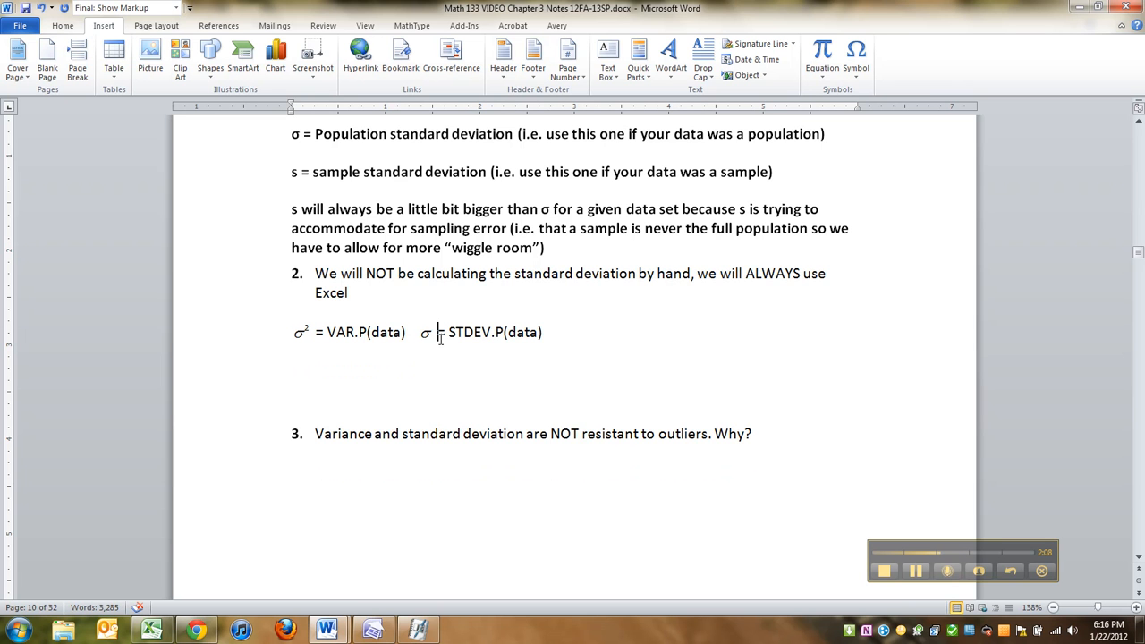
pyautogui.press('BackSpace')
pyautogui.press('BackSpace')
pyautogui.press('Left')
pyautogui.press('Left')
# Widen the gap before σ = STDEV.P(data) and start the line below with s² as a MathType equation followed by an equals sign.
pyautogui.press('Down')
pyautogui.press('Down')
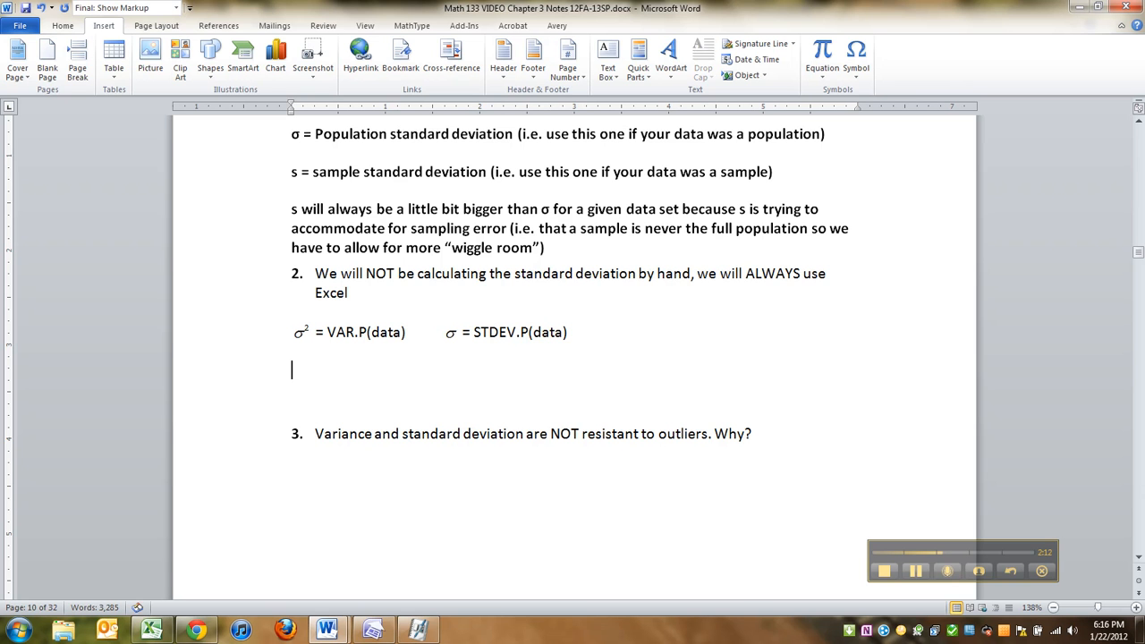
pyautogui.hotkey('ctrl', 'alt', 'q')
pyautogui.write('s')
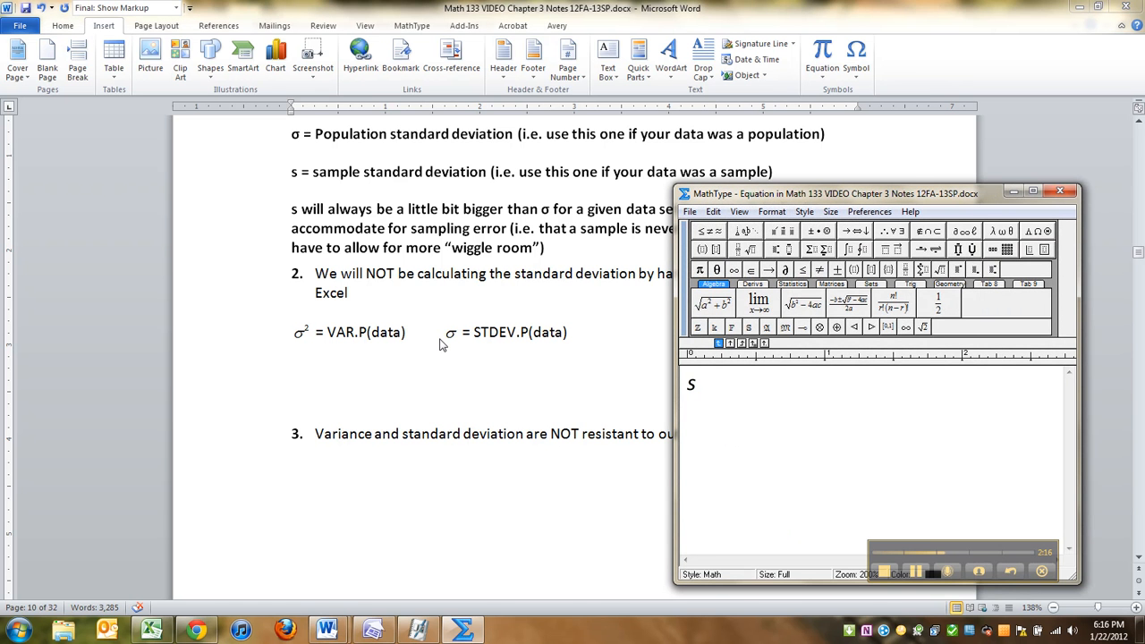
pyautogui.hotkey('ctrl', 'h')
pyautogui.write('2')
pyautogui.hotkey('ctrl', 'F4')
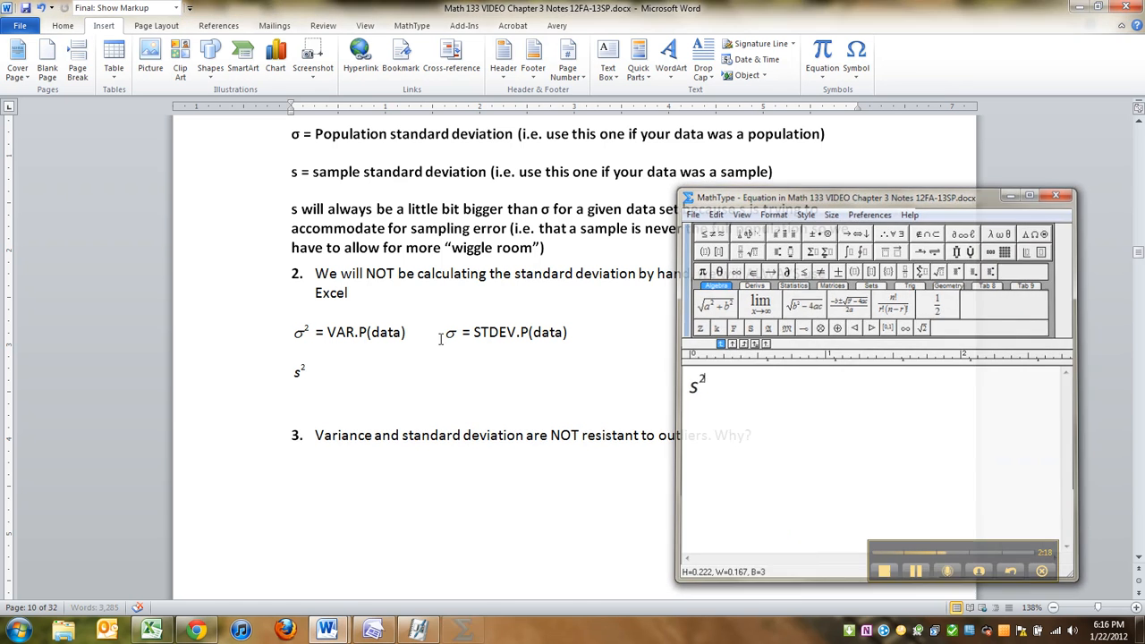
pyautogui.write('=')
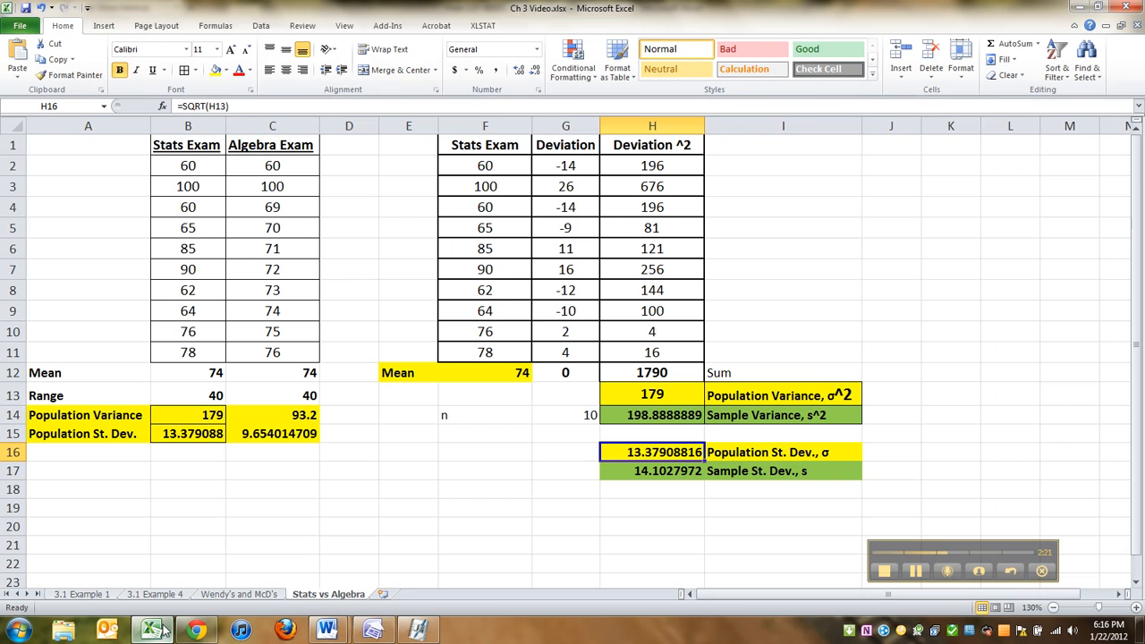
# Switch to the Ch 3 Video workbook in Excel and label cell A16 "Sample Variance".
pyautogui.click(151, 630)
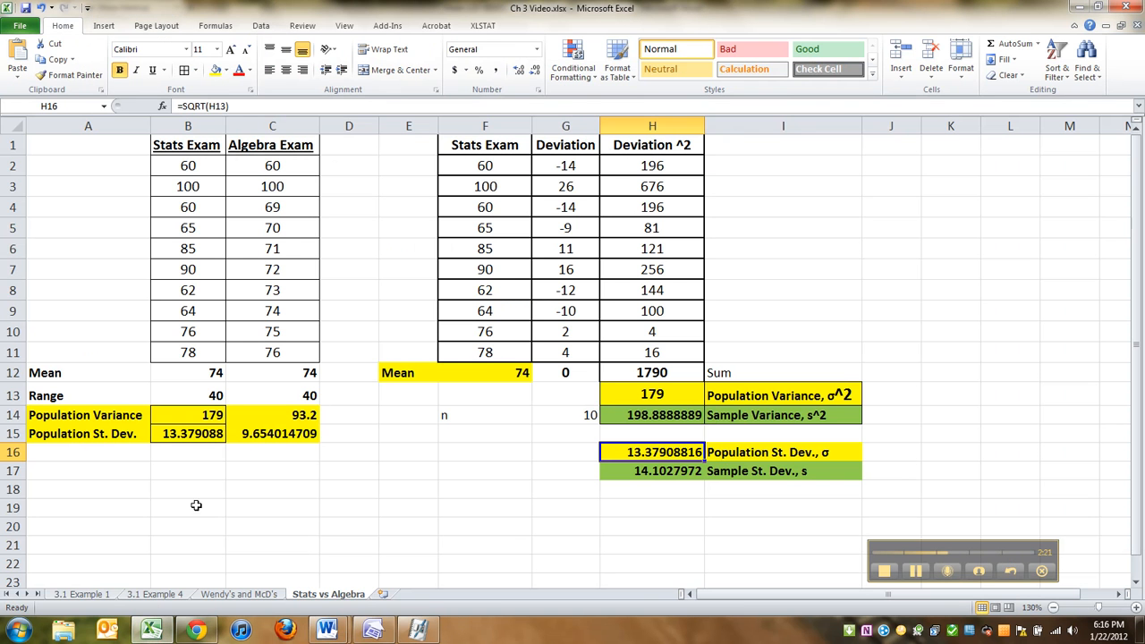
pyautogui.click(133, 457)
pyautogui.write('Sample Varai')
pyautogui.press('BackSpace')
pyautogui.press('BackSpace')
pyautogui.write('iac')
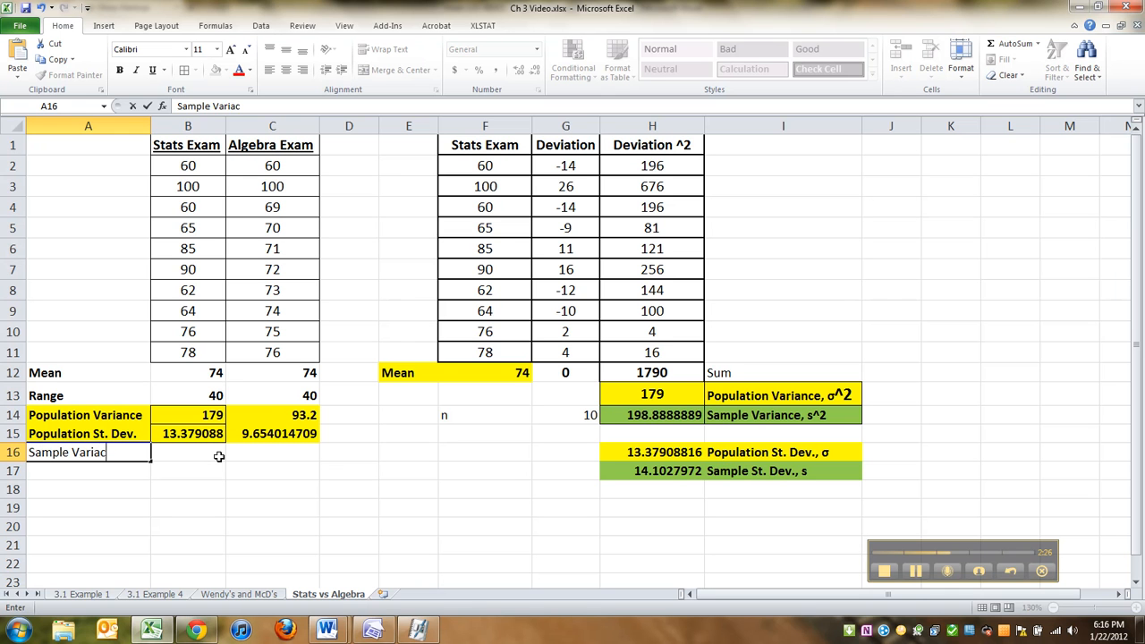
pyautogui.press('BackSpace')
pyautogui.write('nce')
# Calculate the Stats Exam sample variance in B16 with =VAR.S(B2:B11).
pyautogui.click(224, 455)
pyautogui.write('=')
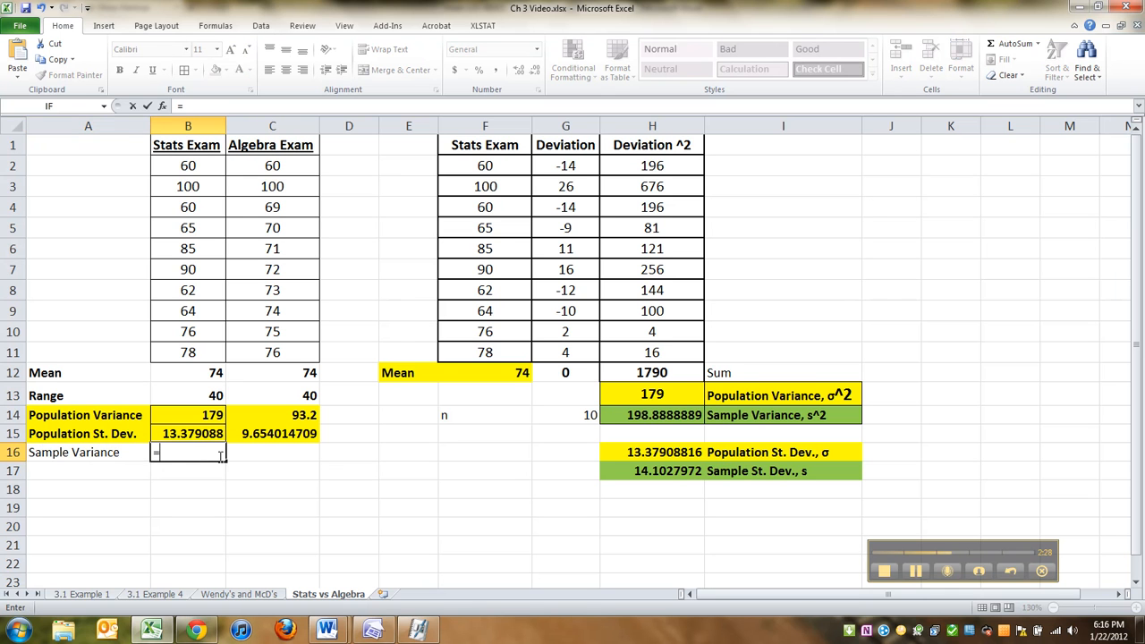
pyautogui.write('VAR')
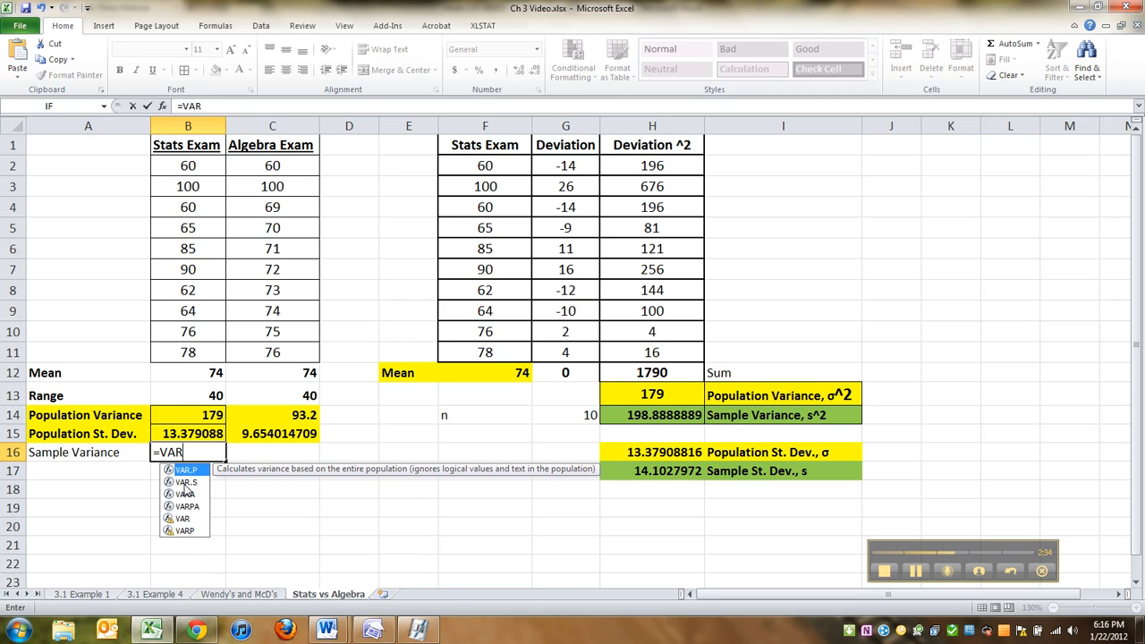
pyautogui.click(195, 483)
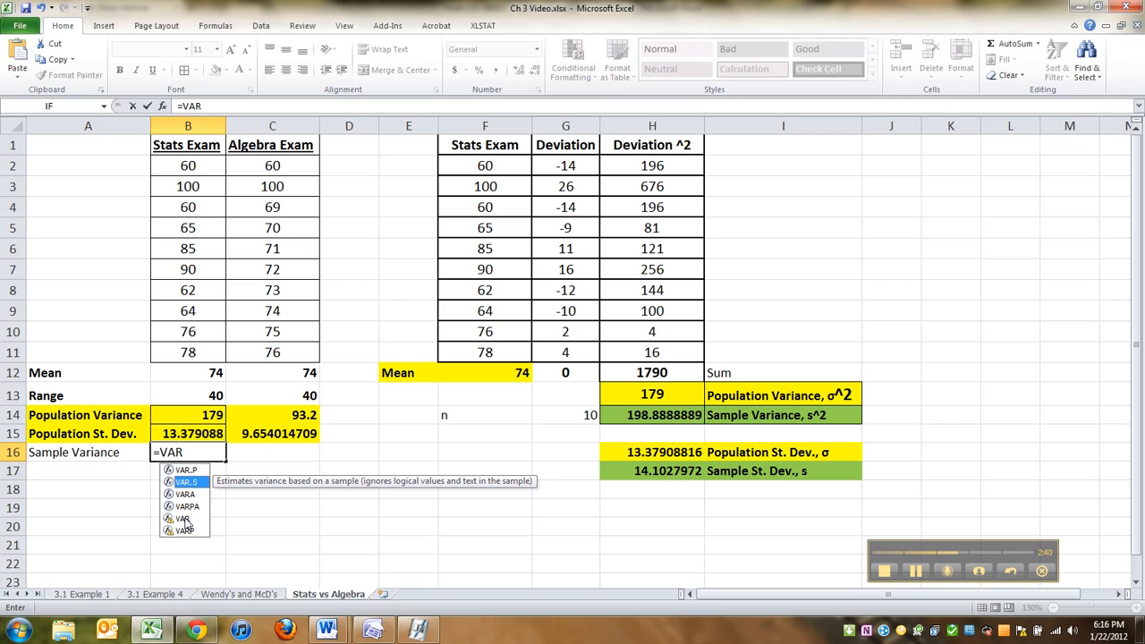
pyautogui.doubleClick(191, 483)
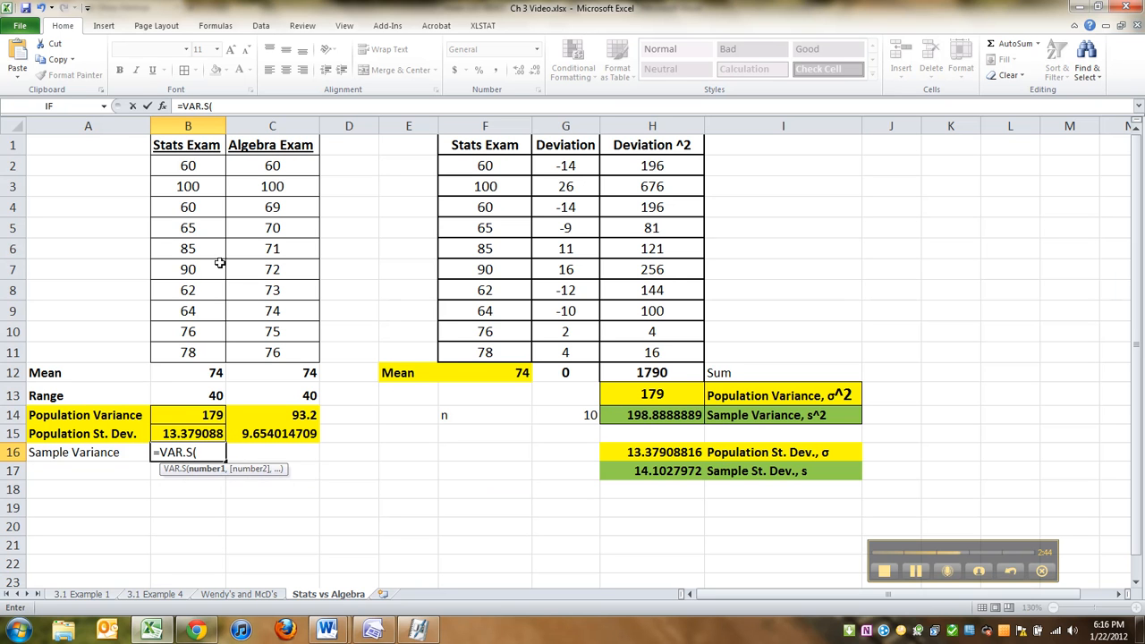
pyautogui.moveTo(204, 171); pyautogui.dragTo(220, 348)
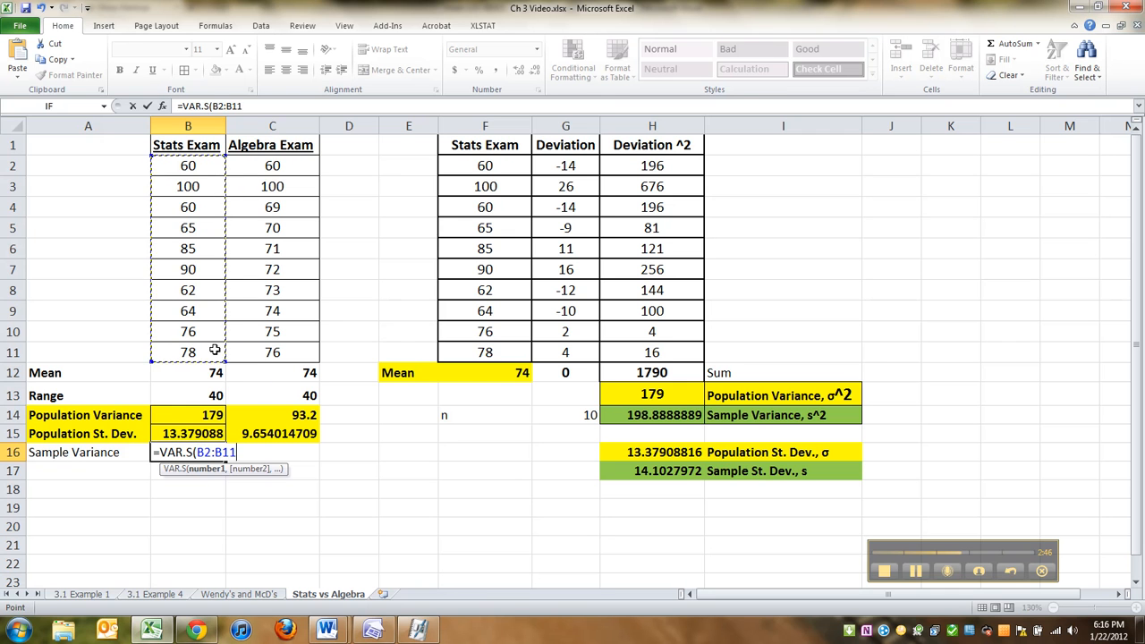
pyautogui.press('Return')
# Copy the sample variance formula from B16 across to C16 for the Algebra Exam.
pyautogui.moveTo(194, 455); pyautogui.dragTo(138, 453)
pyautogui.moveTo(228, 463); pyautogui.dragTo(304, 463)
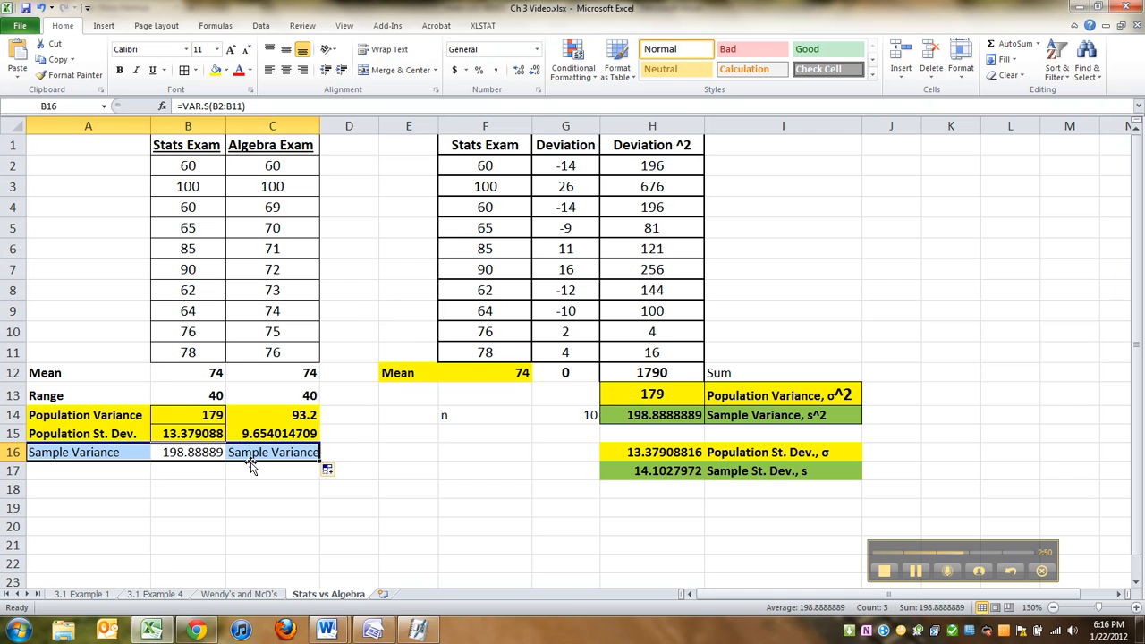
pyautogui.click(206, 451)
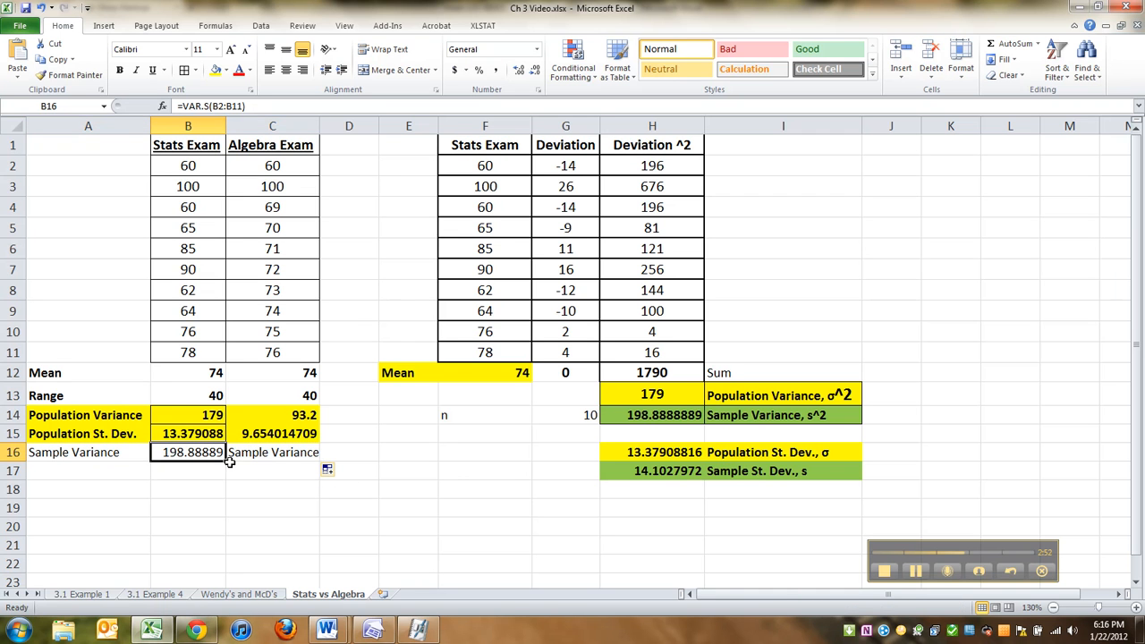
pyautogui.moveTo(229, 462); pyautogui.dragTo(304, 464)
pyautogui.click(187, 471)
# Fill the sample variance cells A16:C16 with green and compare B16 with the hand-calculated sample variance in H14.
pyautogui.moveTo(126, 452); pyautogui.dragTo(272, 461)
pyautogui.click(227, 69)
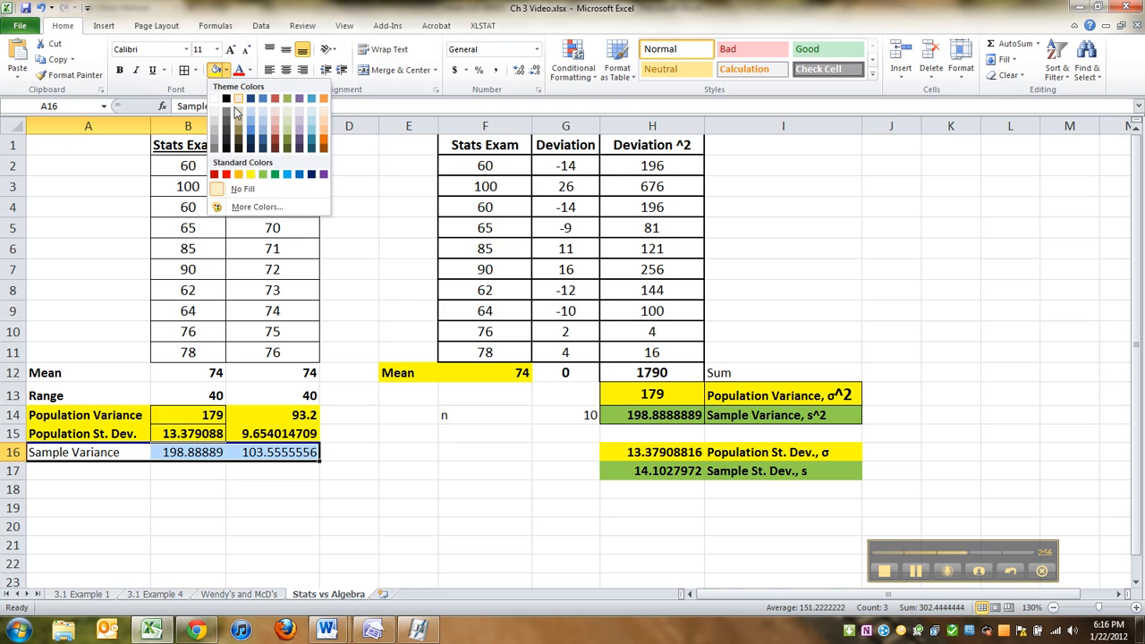
pyautogui.click(264, 172)
pyautogui.click(194, 450)
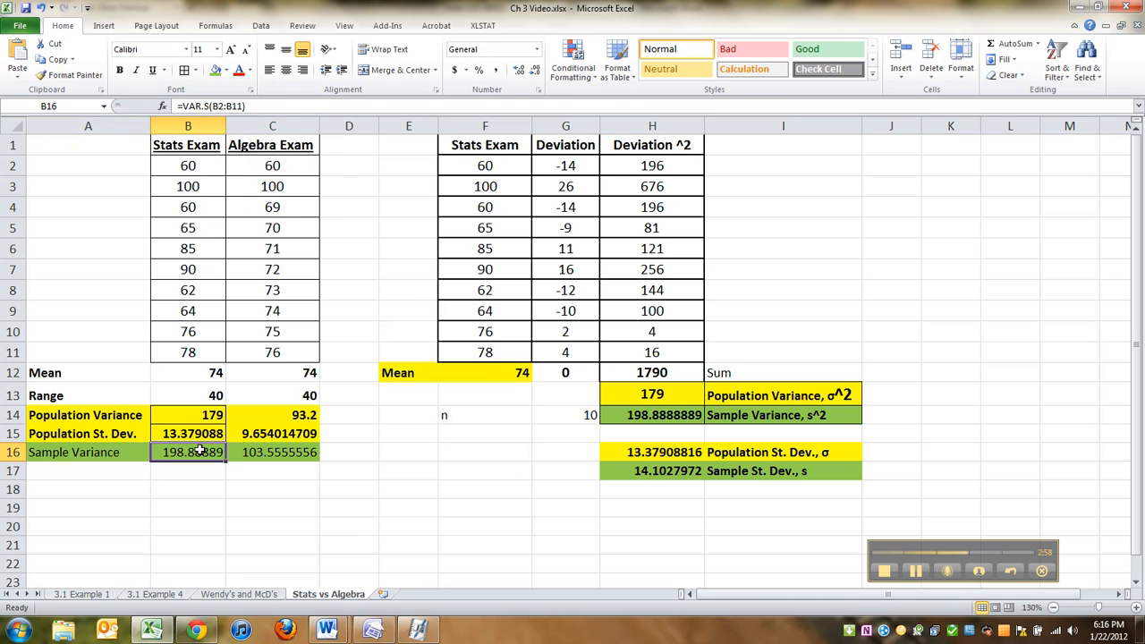
pyautogui.click(648, 415)
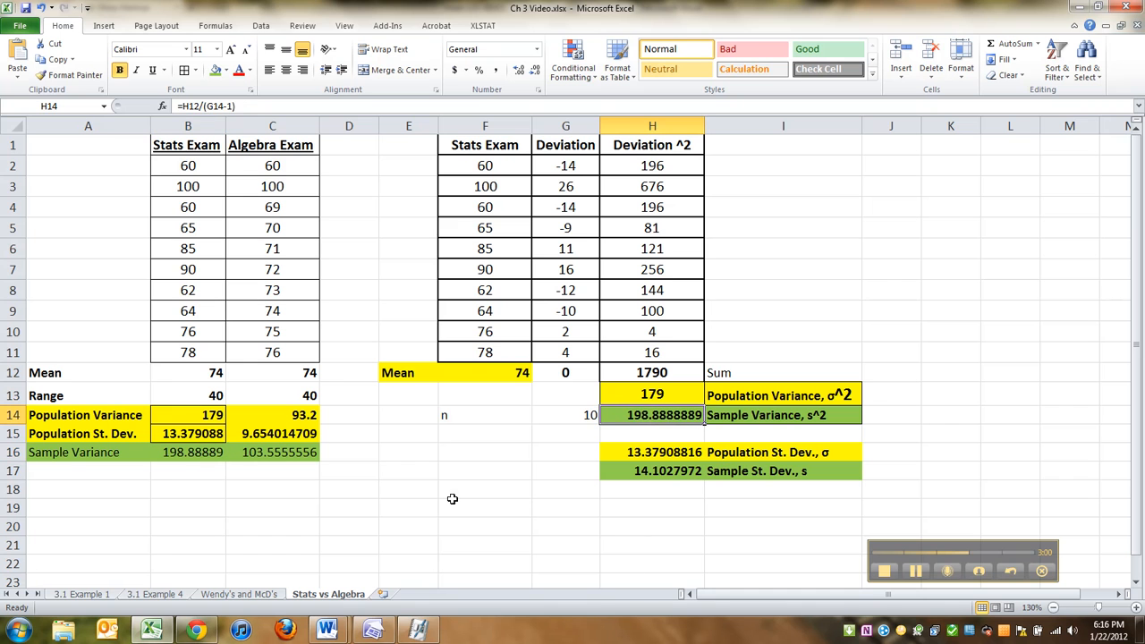
# Remove the bold from the Algebra Exam results in C14:C16 and make the Stats Exam sample variance in B16 bold.
pyautogui.moveTo(281, 417); pyautogui.dragTo(286, 455)
pyautogui.hotkey('ctrl', 'b')
pyautogui.click(238, 483)
pyautogui.click(212, 456)
pyautogui.hotkey('ctrl', 'b')
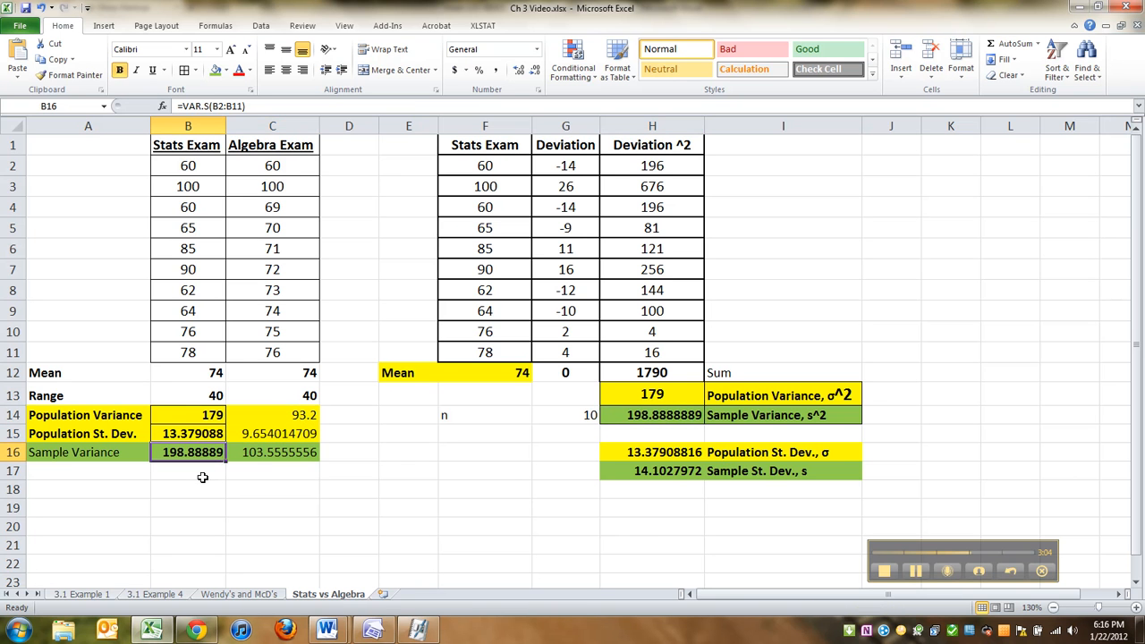
# Label cell A17 "Sample St. Dev.".
pyautogui.click(161, 476)
pyautogui.click(127, 473)
pyautogui.write('Sample ')
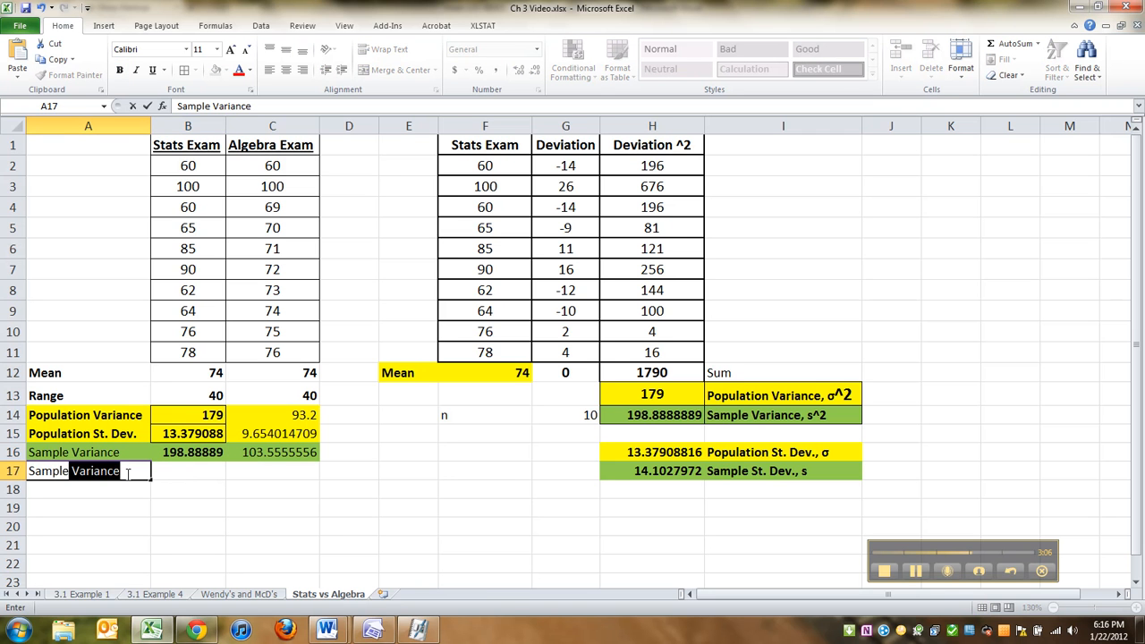
pyautogui.write('St. Dev.')
pyautogui.hotkey('ctrl', 'Return')
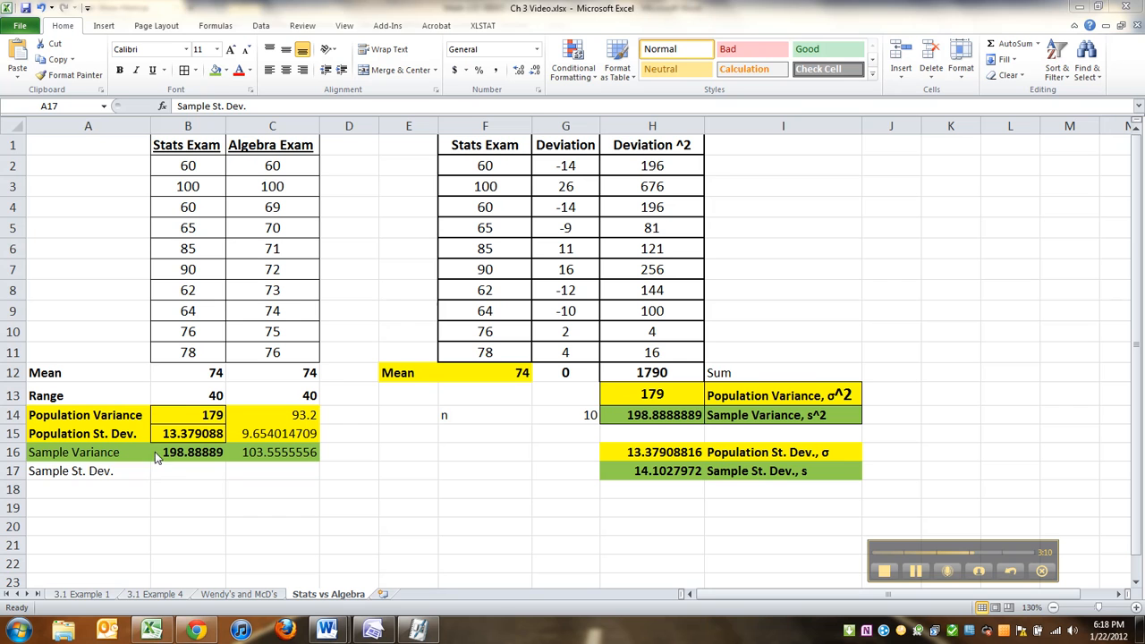
# Calculate the Stats Exam sample standard deviation in B17 with =STDEV.S(B2:B11).
pyautogui.click(188, 471)
pyautogui.write('=ST')
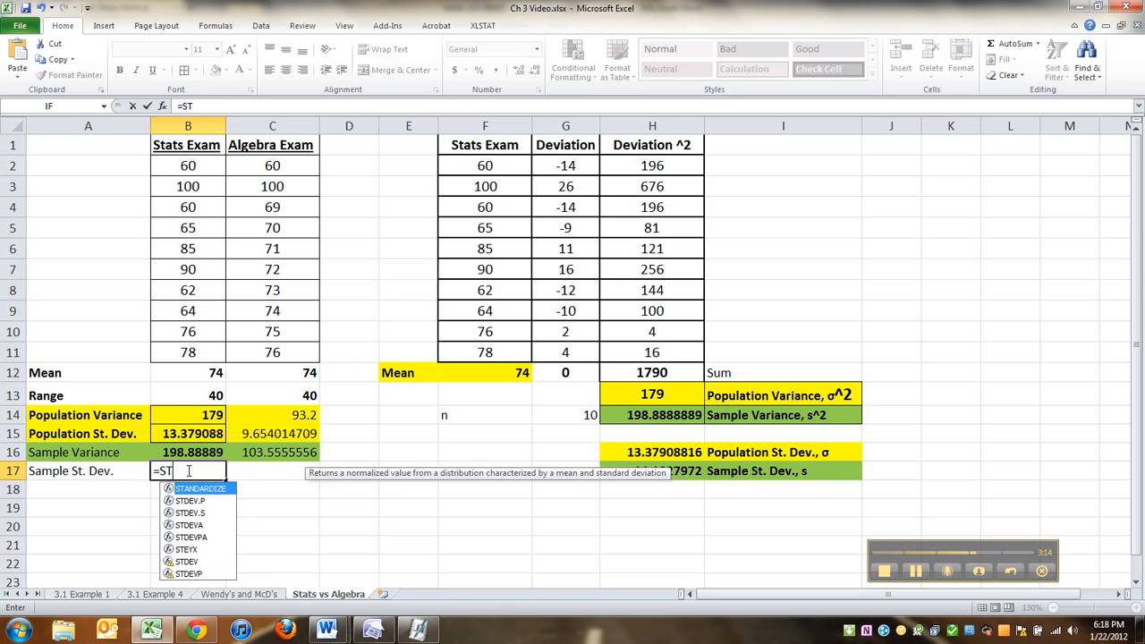
pyautogui.write('DEV')
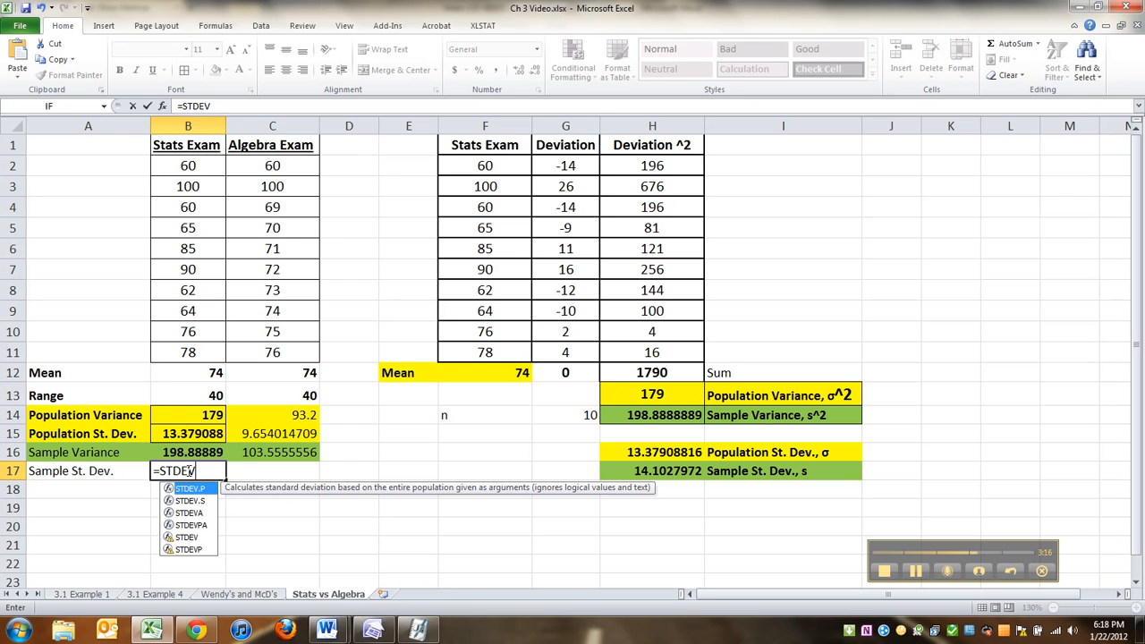
pyautogui.write('.')
pyautogui.press('BackSpace')
pyautogui.write('.S(')
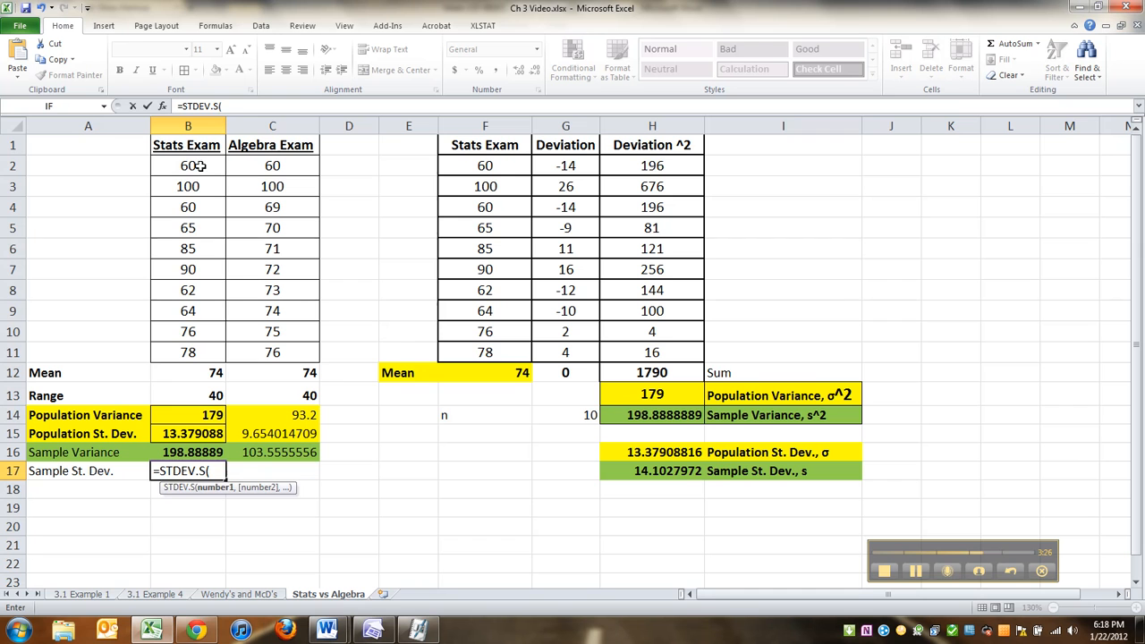
pyautogui.moveTo(199, 166); pyautogui.dragTo(192, 352)
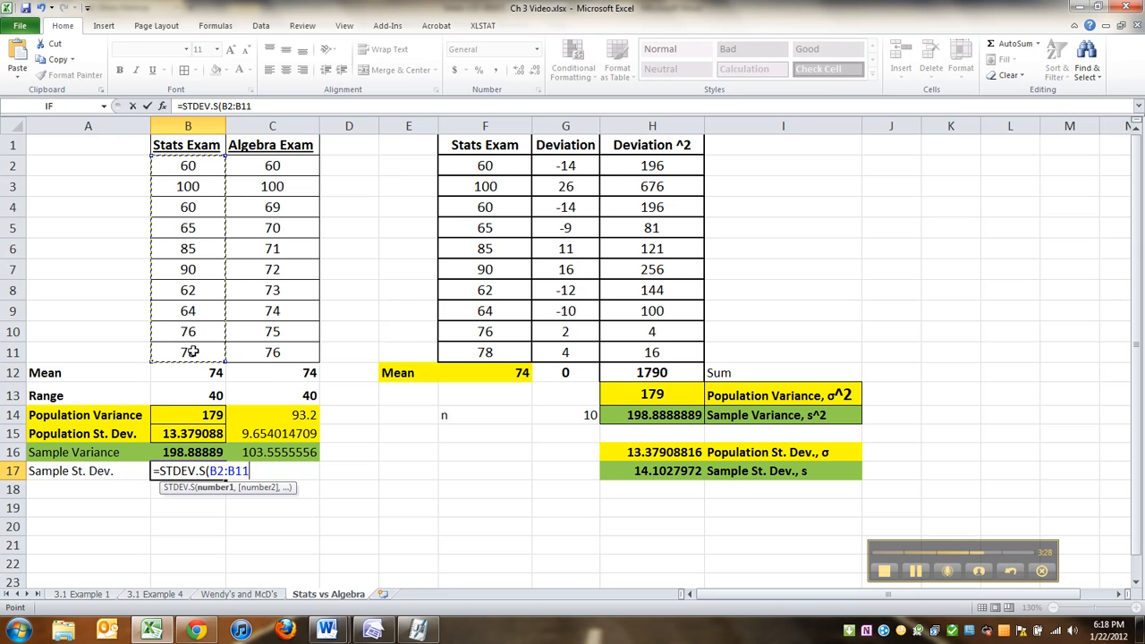
pyautogui.press('Return')
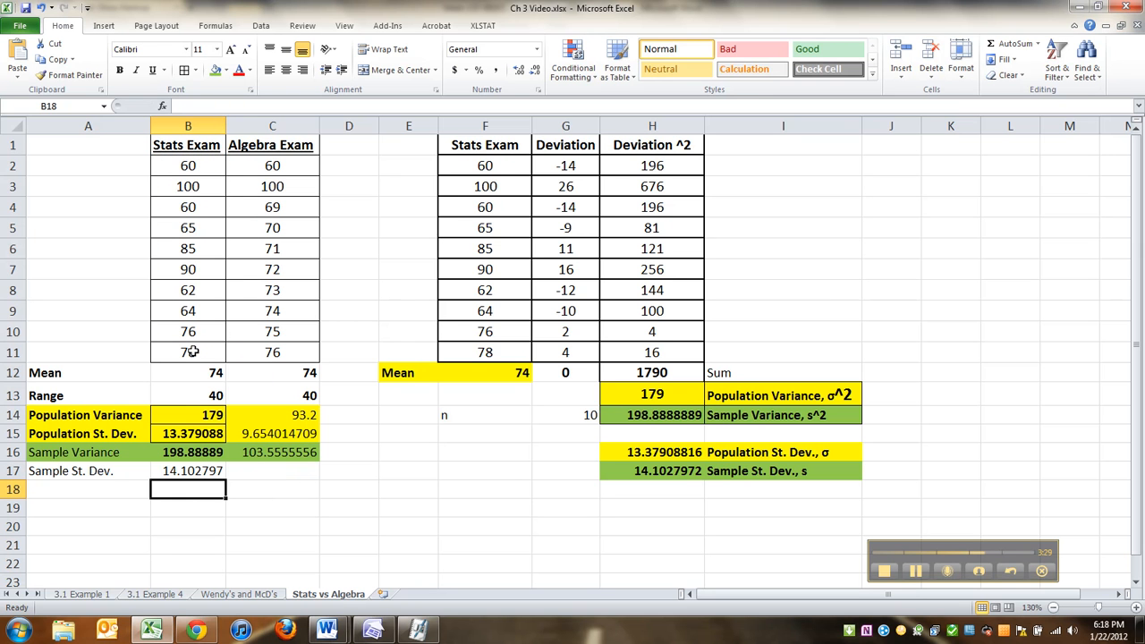
# Copy the sample standard deviation formula from B17 to C17, and make A17:B17 and the Sample Variance label in A16 bold.
pyautogui.click(218, 474)
pyautogui.moveTo(226, 479); pyautogui.dragTo(273, 481)
pyautogui.moveTo(188, 477); pyautogui.dragTo(149, 471)
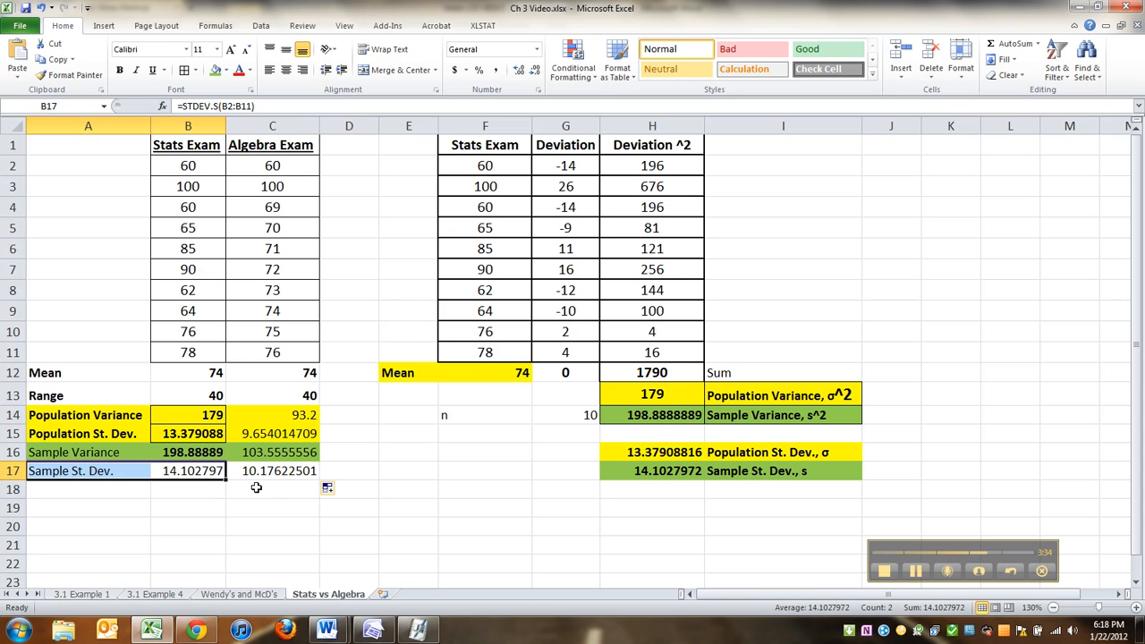
pyautogui.hotkey('ctrl', 'b')
pyautogui.click(240, 465)
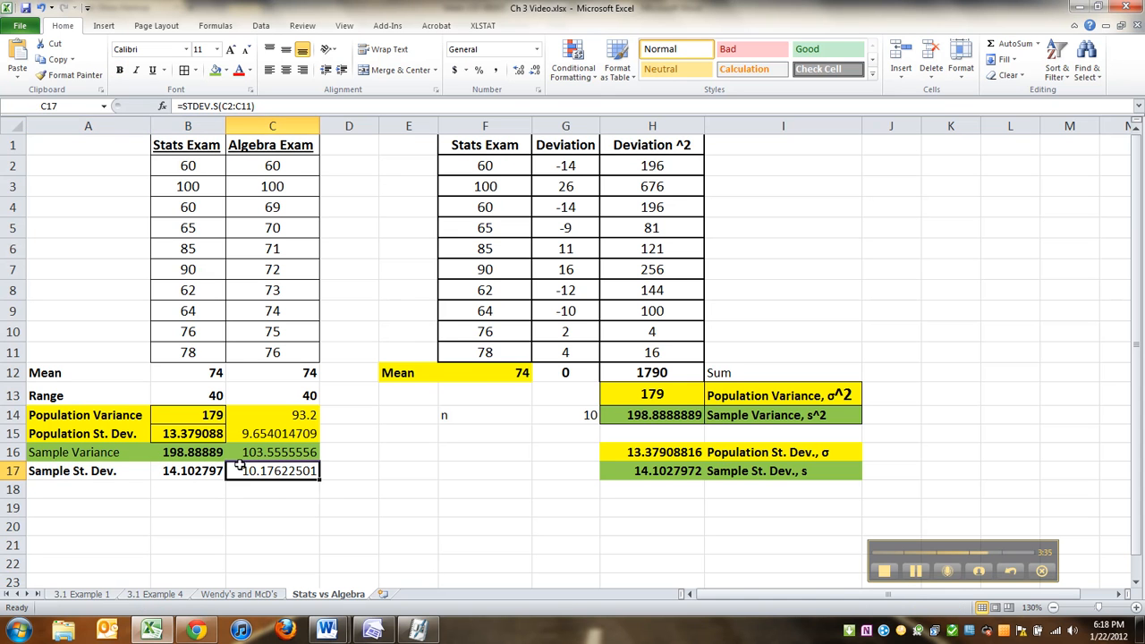
pyautogui.click(115, 447)
pyautogui.hotkey('ctrl', 'b')
# Fill the sample standard deviation cells A17:C17 with green and add borders to the Stats Exam results in B14:B17.
pyautogui.moveTo(235, 471); pyautogui.dragTo(101, 476)
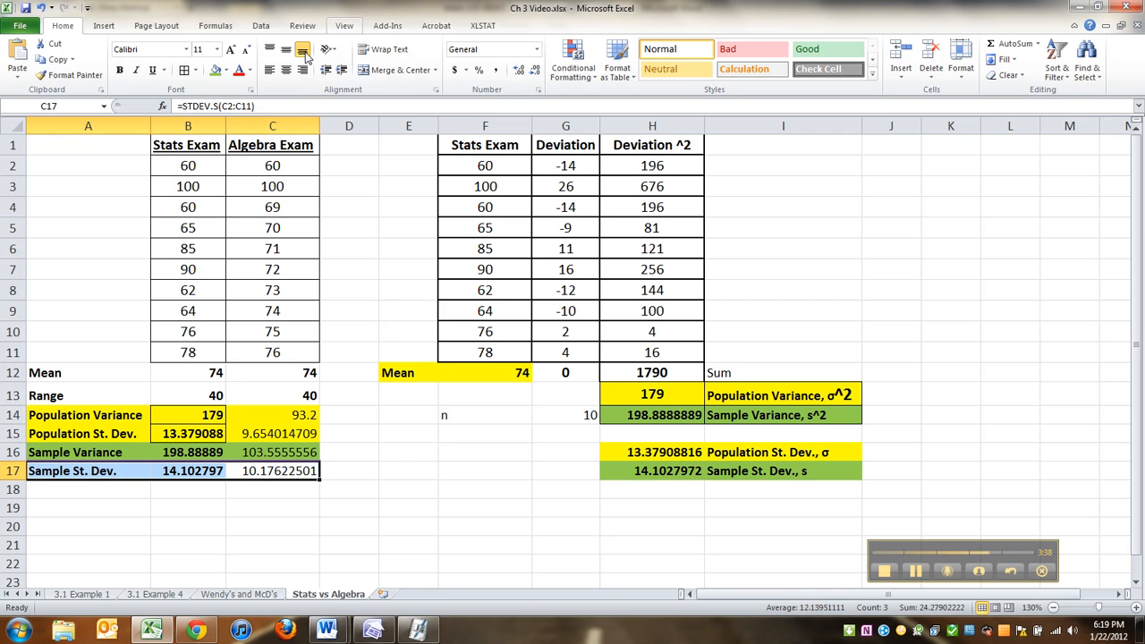
pyautogui.click(215, 70)
pyautogui.click(212, 541)
pyautogui.moveTo(197, 414); pyautogui.dragTo(190, 472)
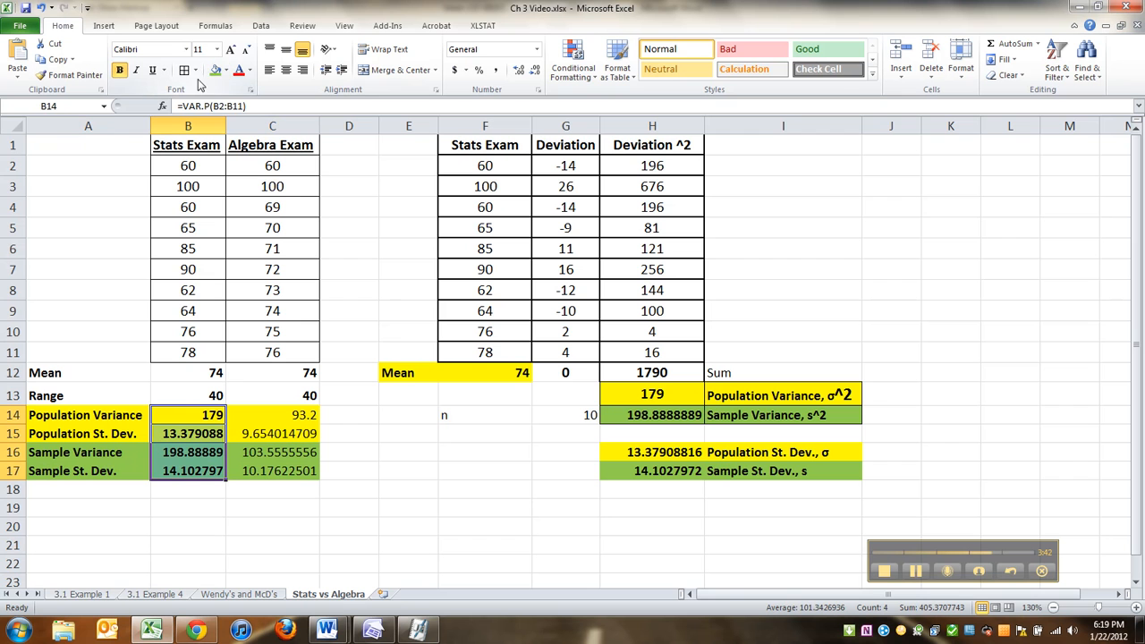
# Compare the results with the hand-calculated values in H13:H17, and switch back to the Word notes to review the population and sample formulas.
pyautogui.moveTo(641, 469)
pyautogui.mouseDown()
pyautogui.moveTo(650, 374)
pyautogui.moveTo(659, 476)
pyautogui.mouseUp()
pyautogui.click(649, 374)
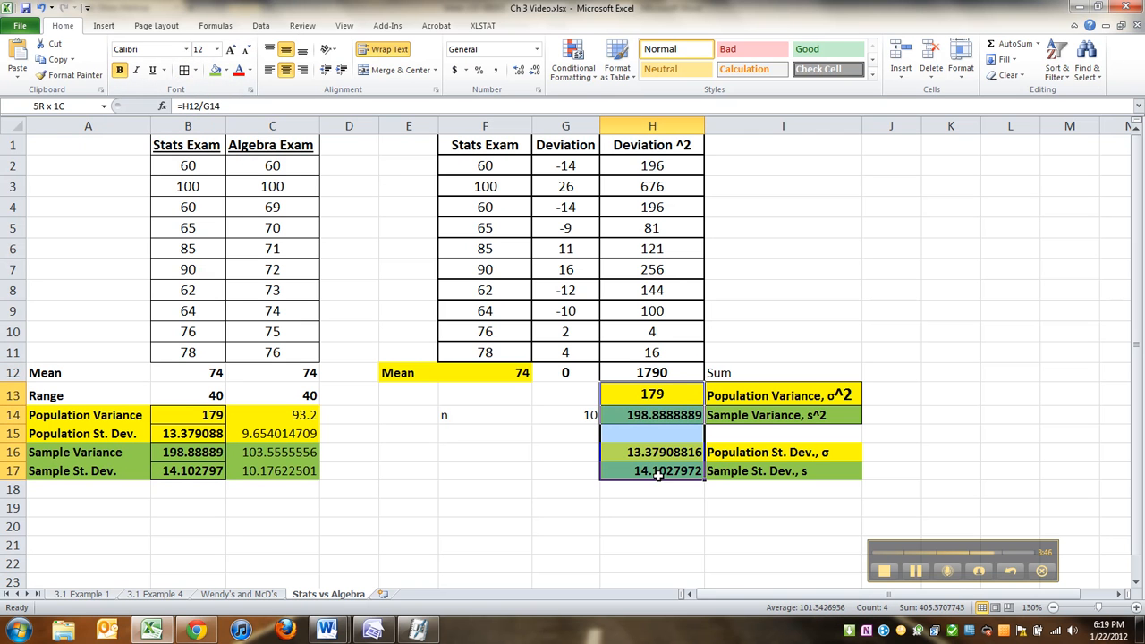
pyautogui.click(327, 631)
pyautogui.click(286, 538)
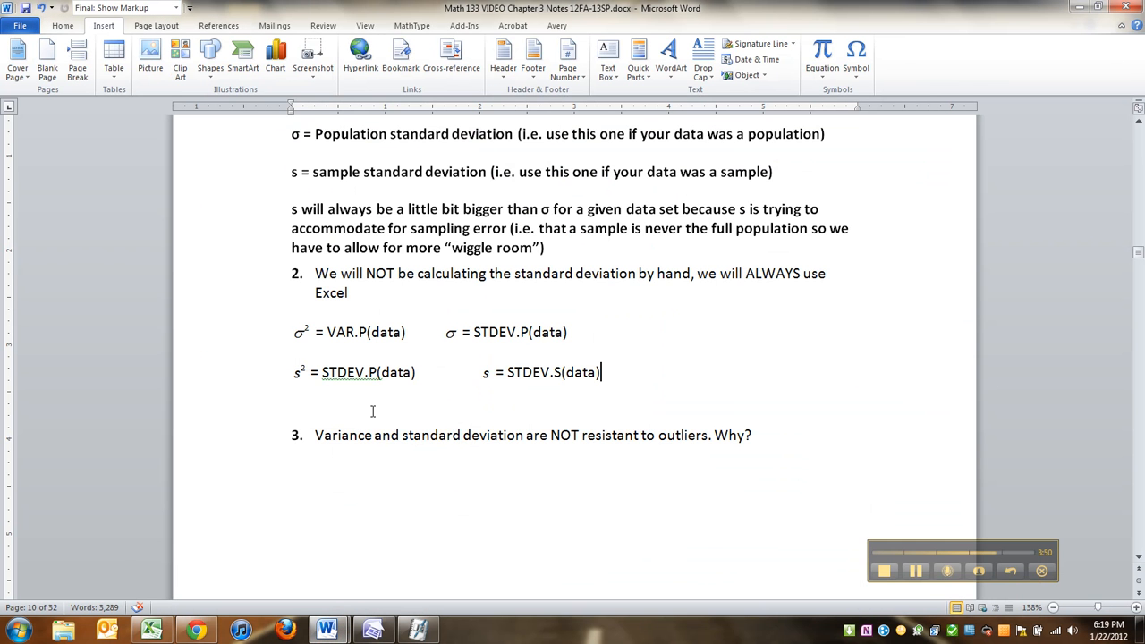
pyautogui.scroll(2, 420, 358)
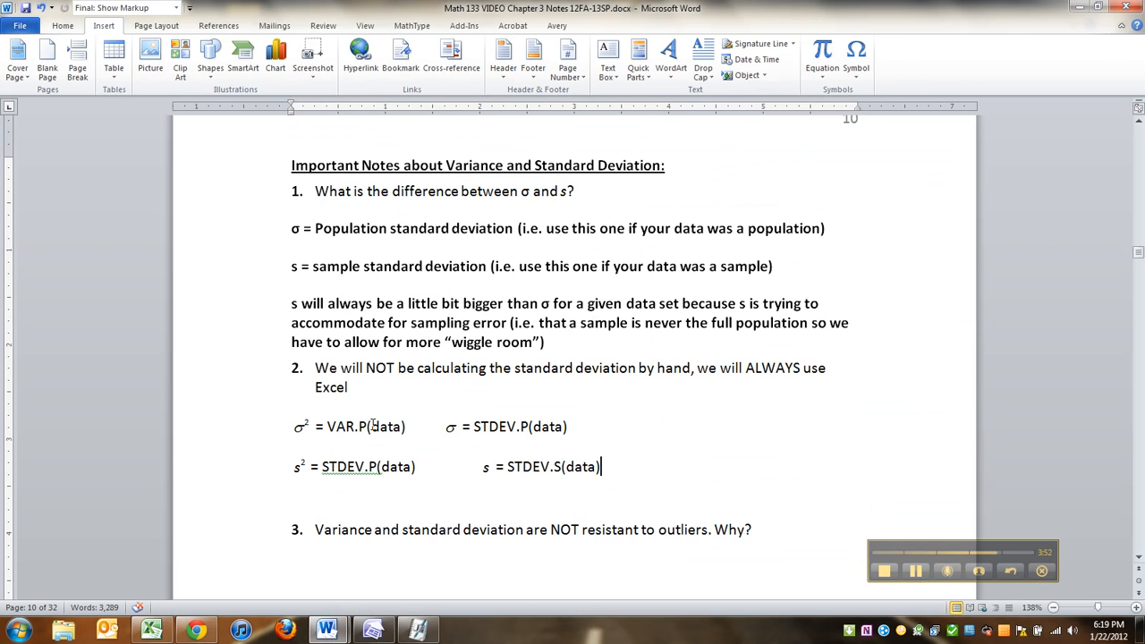
pyautogui.scroll(-2, 370, 427)
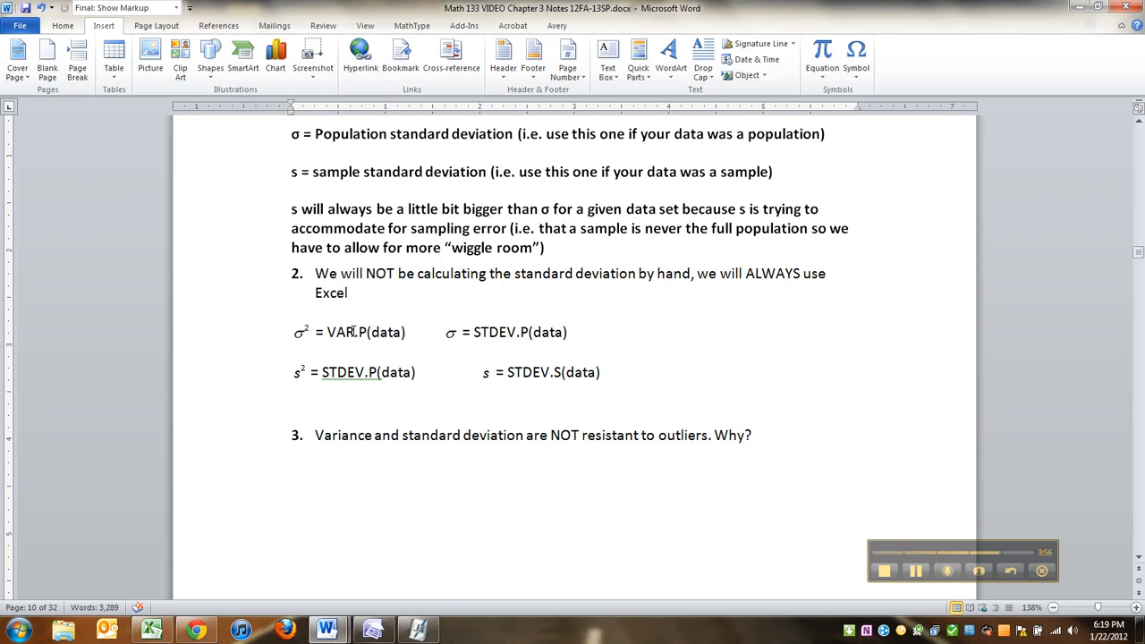
# Retype the period in VAR.P(data) and tab the σ = STDEV.P(data) formula over to line up with the s formula below.
pyautogui.click(358, 332)
pyautogui.press('BackSpace')
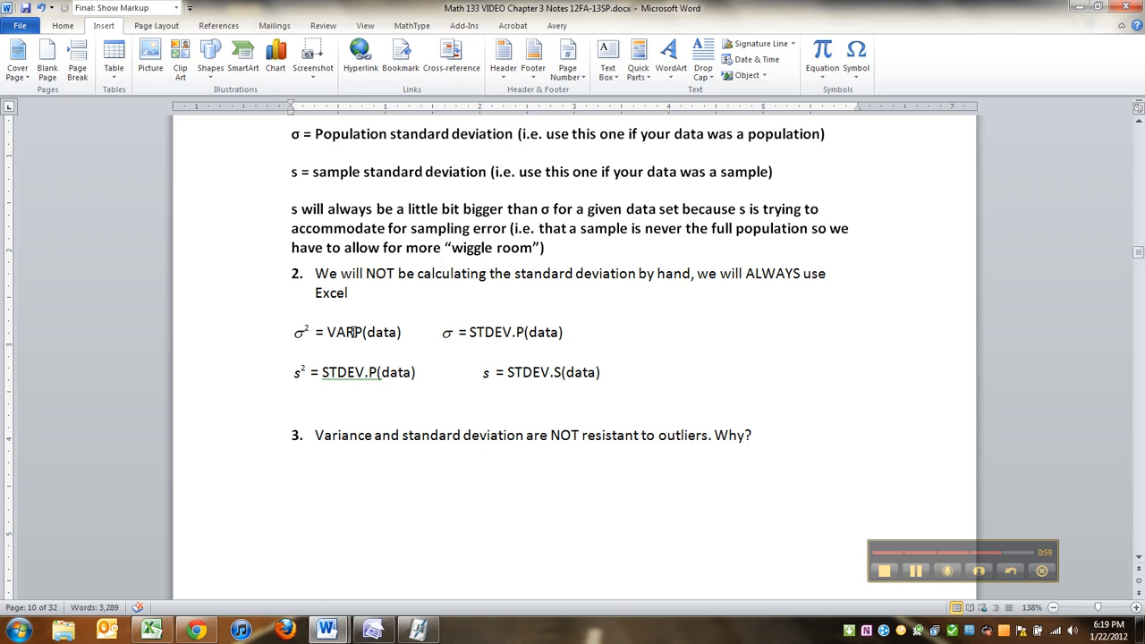
pyautogui.write('.')
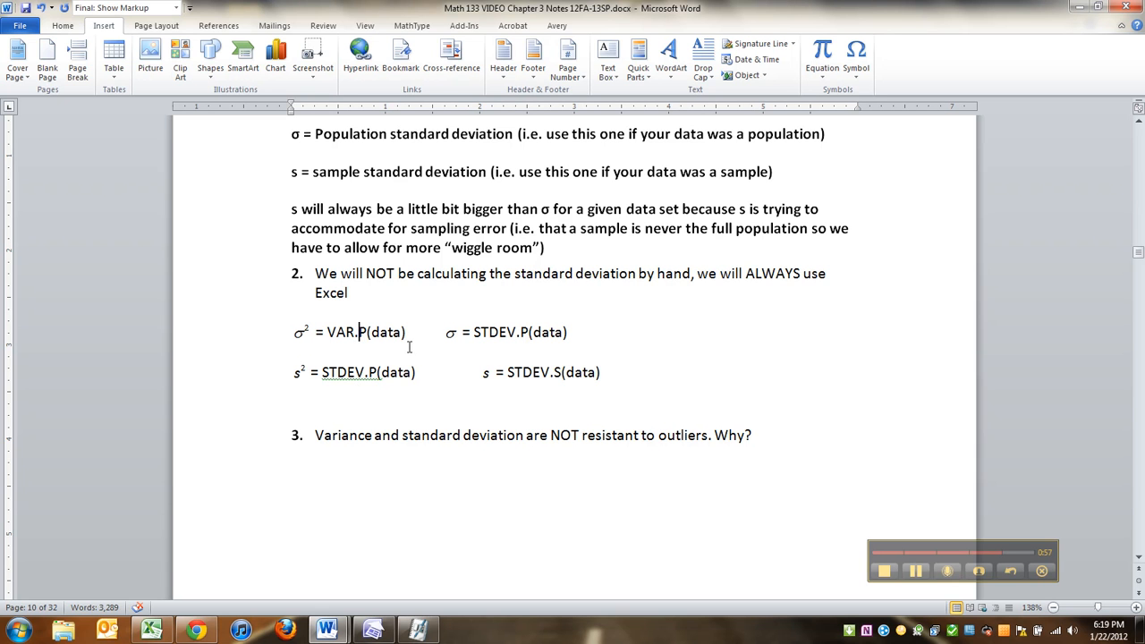
pyautogui.click(445, 333)
pyautogui.press('Tab')
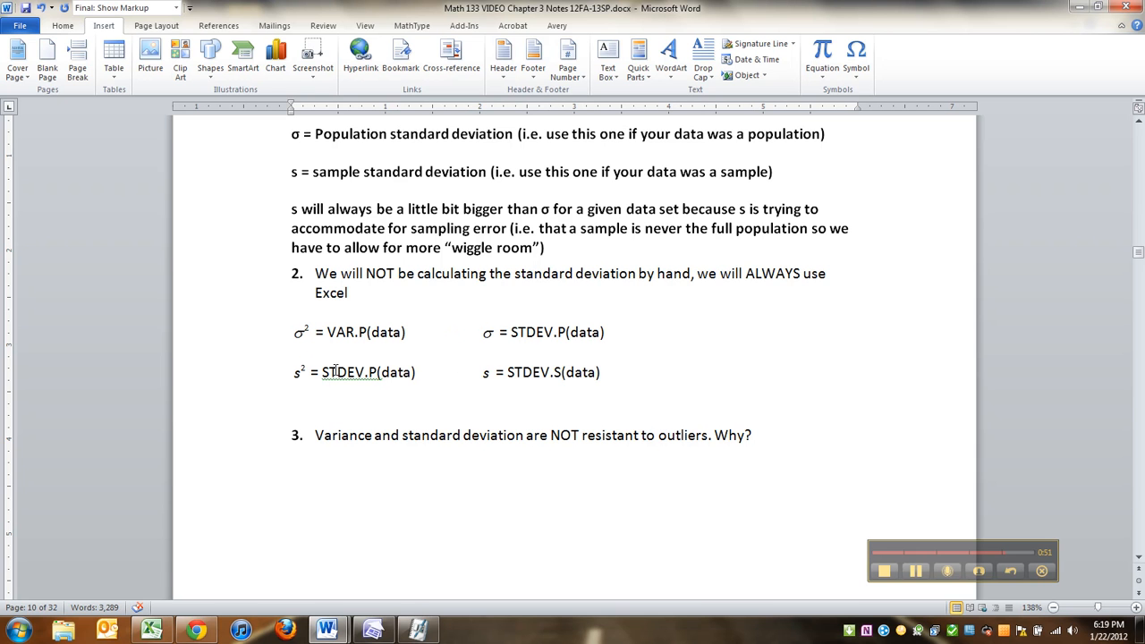
# Replace STDEV.P in the s² formula with VAR.S, and add a space before (data) so it reads VAR.S (data).
pyautogui.click(370, 372)
pyautogui.moveTo(376, 372); pyautogui.dragTo(322, 371)
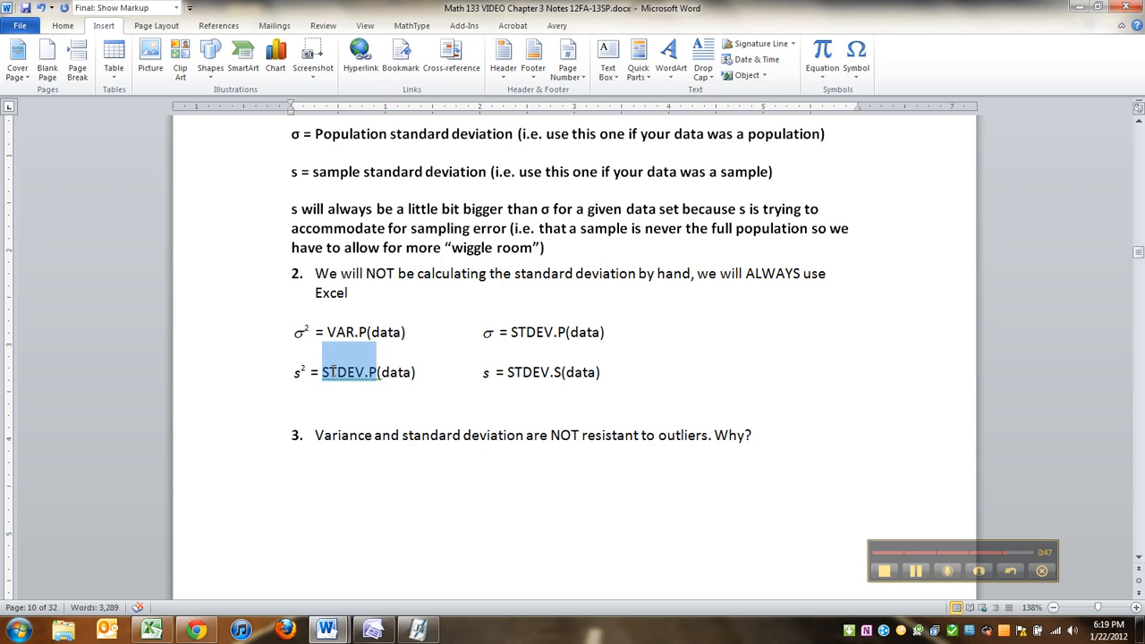
pyautogui.write('VAR.S')
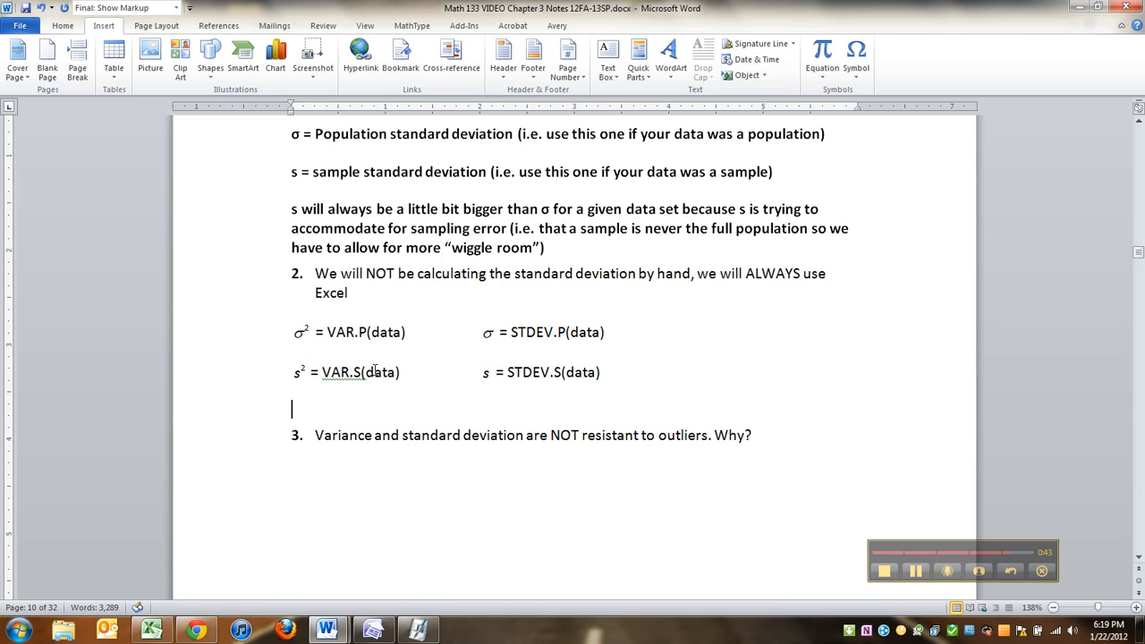
pyautogui.doubleClick(383, 373)
pyautogui.click(323, 373)
pyautogui.moveTo(362, 373); pyautogui.dragTo(351, 373)
pyautogui.press('Delete')
pyautogui.write('.S')
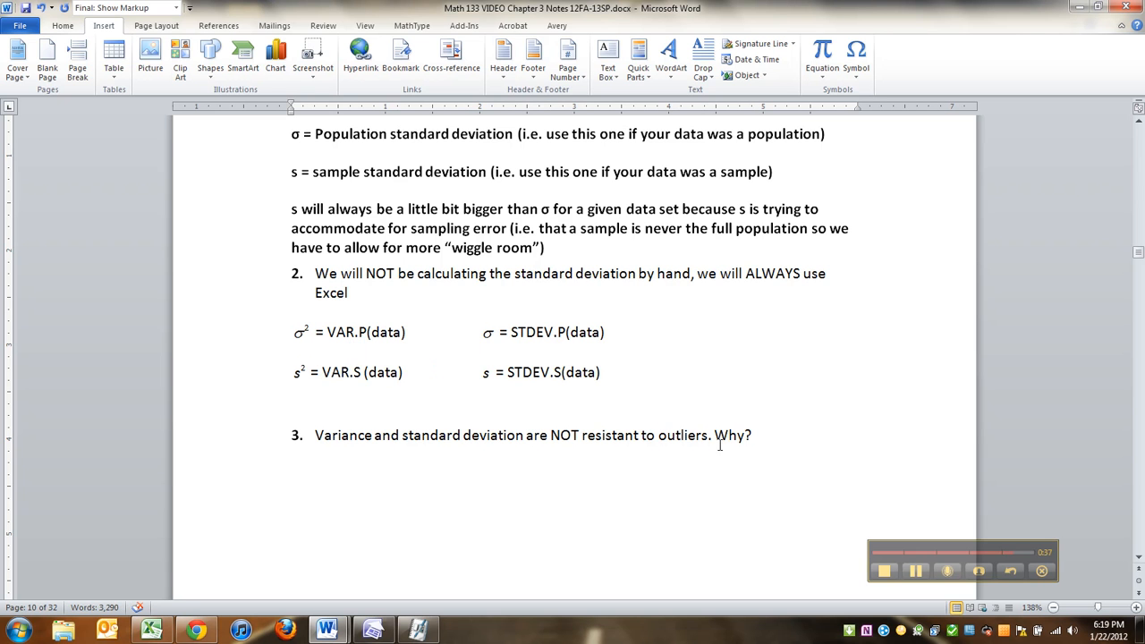
# Retype the period in σ = STDEV.P(data) and the .S ending in the s formula so it reads STDEV.S (data).
pyautogui.click(583, 375)
pyautogui.press('Delete')
pyautogui.write('S')
pyautogui.click(558, 332)
pyautogui.write('.')
pyautogui.moveTo(547, 372); pyautogui.dragTo(564, 372)
pyautogui.write('.S')
# Make the two lines of variance and standard deviation formulas under item 2 bold.
pyautogui.click(565, 409)
pyautogui.moveTo(605, 385); pyautogui.dragTo(288, 339)
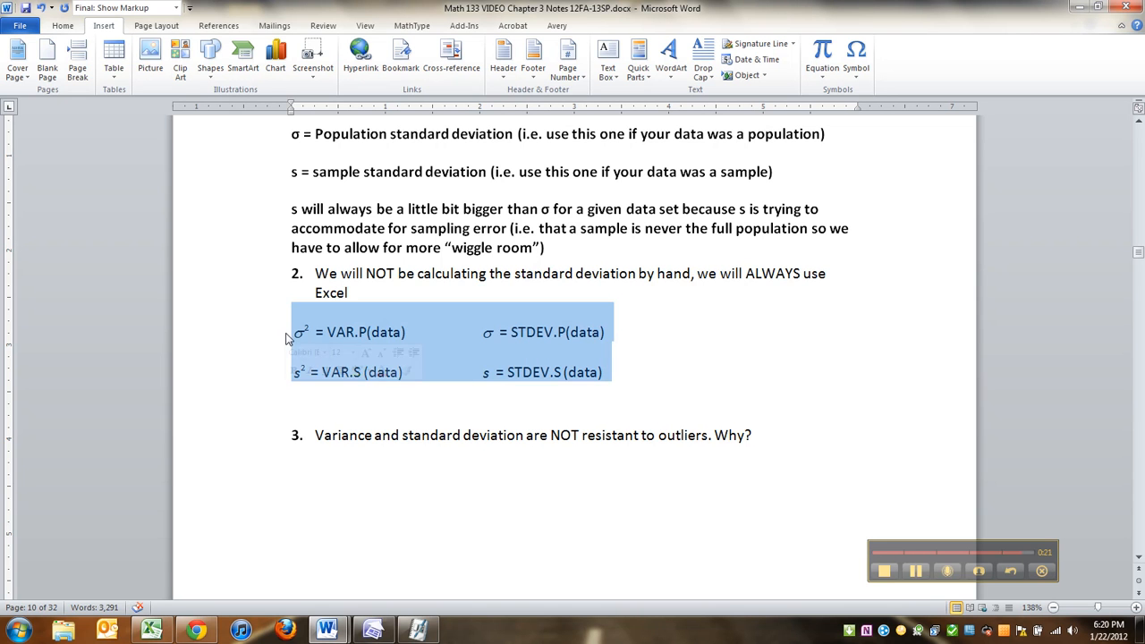
pyautogui.click(347, 410)
pyautogui.scroll(-2, 344, 424)
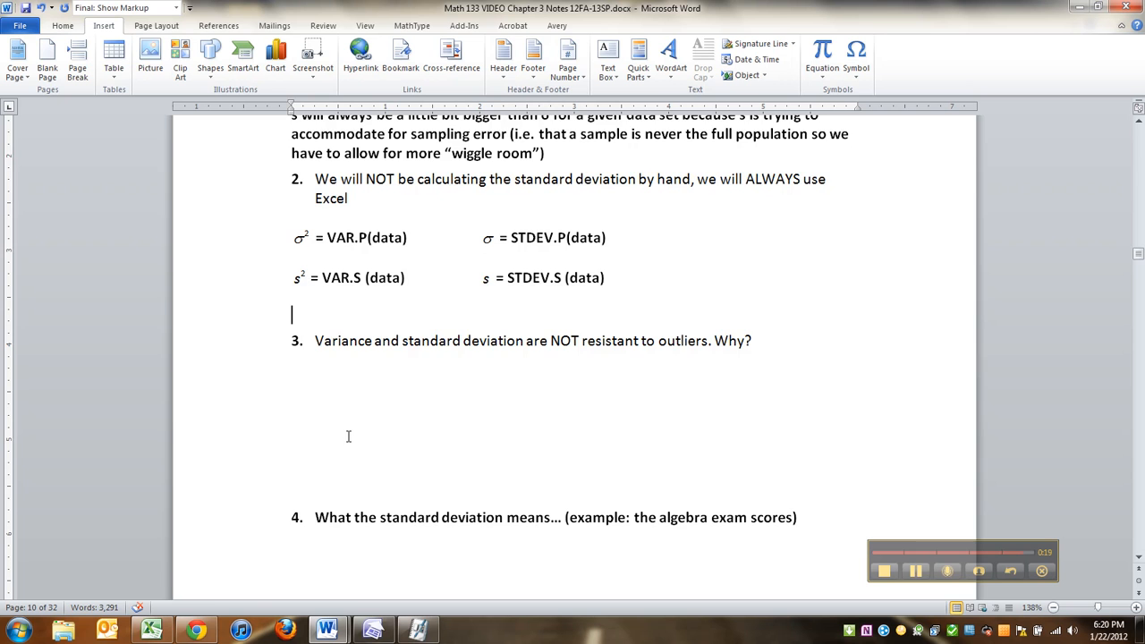
pyautogui.scroll(-1, 352, 438)
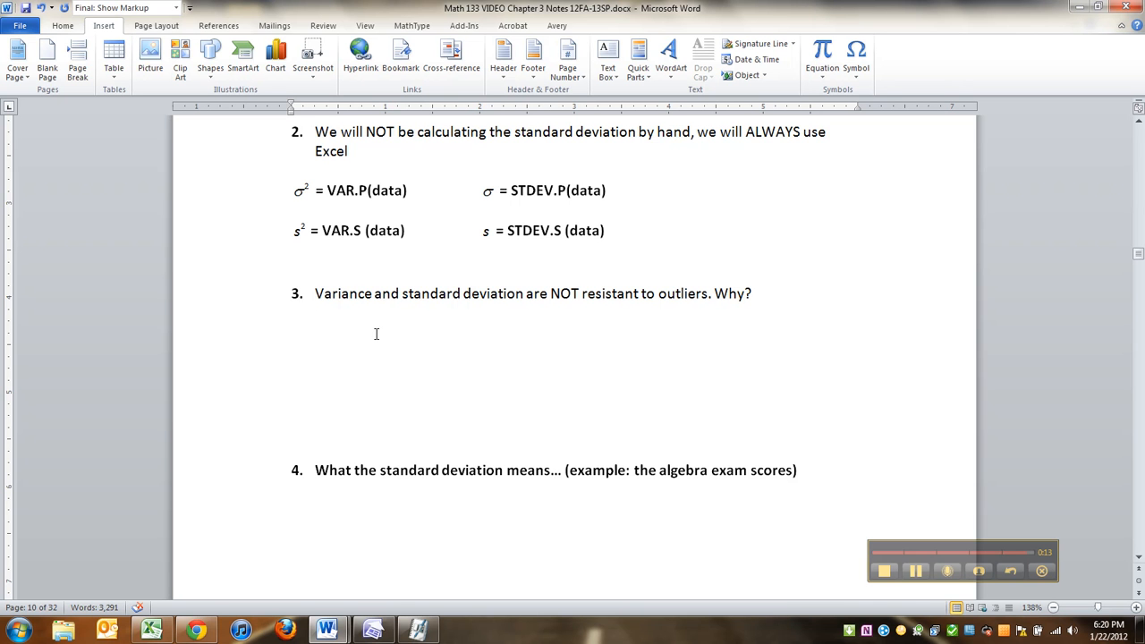
pyautogui.scroll(2, 439, 376)
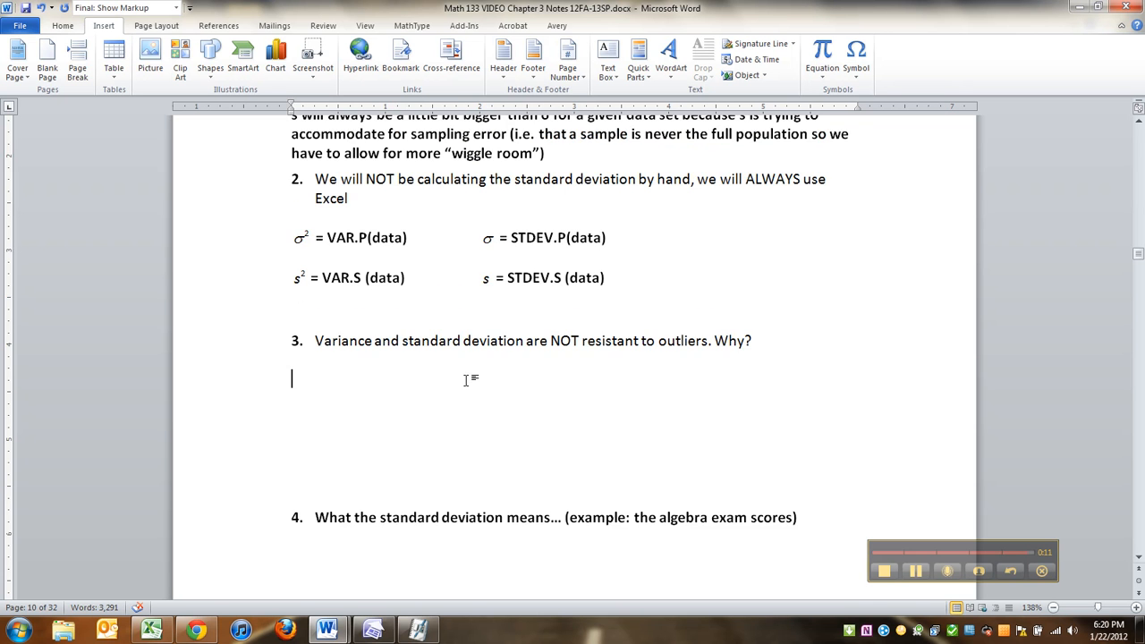
pyautogui.scroll(-2, 364, 440)
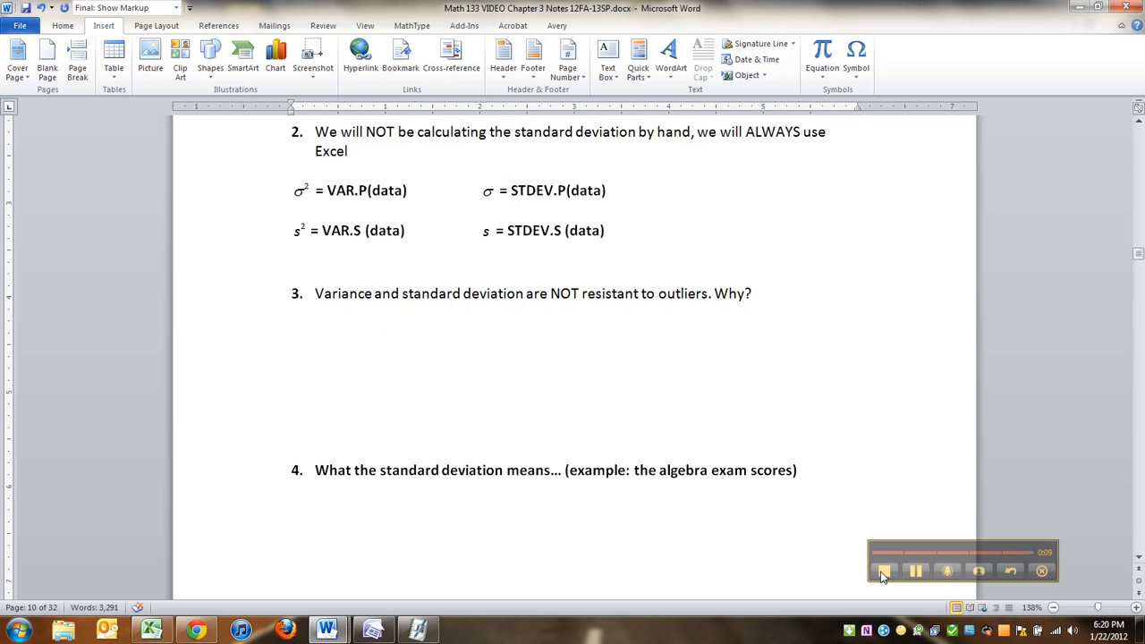